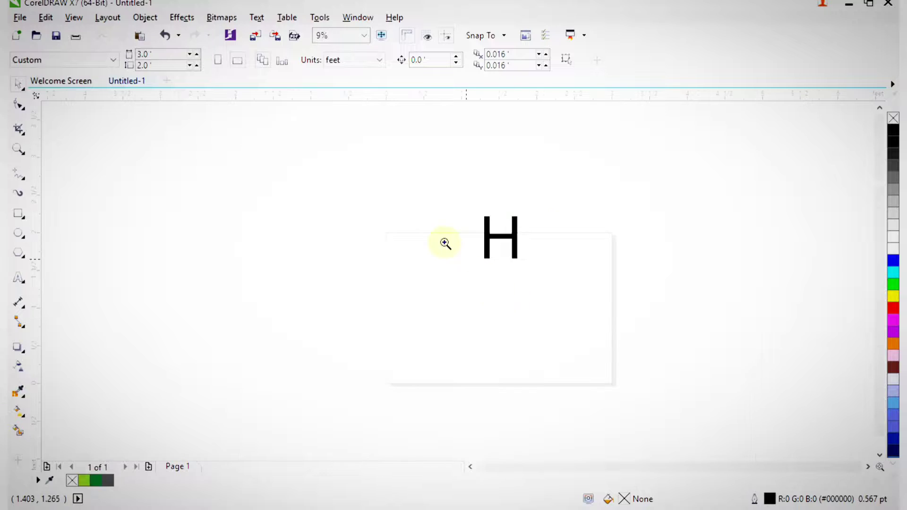
Step: Start a polyline below the letter H with a long, steep edge from about (1.818, 1.418) to (1.777, 1.129) feet
{"action": "left_click_drag", "start_coordinate": [445, 242], "coordinate": [561, 372]}
{"action": "key", "text": "F2"}
{"action": "left_click_drag", "start_coordinate": [361, 181], "coordinate": [591, 373]}
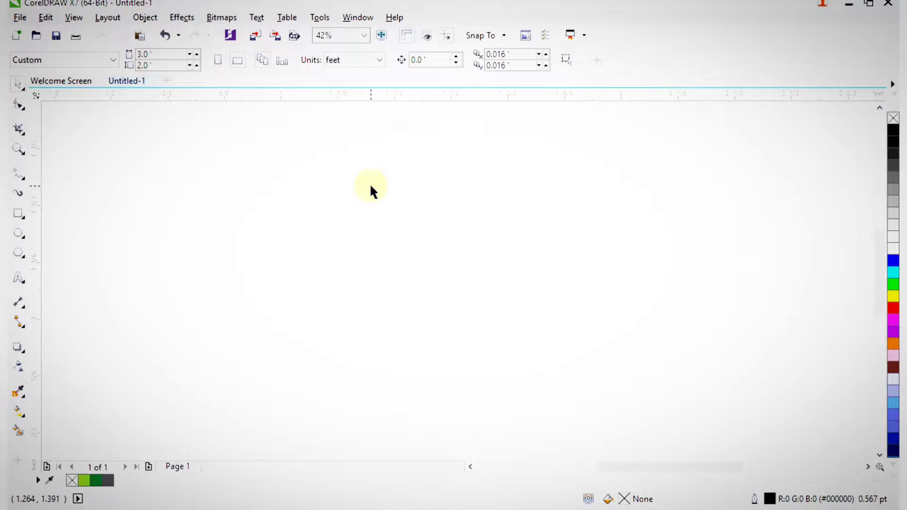
{"action": "key", "text": "F2"}
{"action": "left_click_drag", "start_coordinate": [296, 155], "coordinate": [620, 346]}
{"action": "left_click", "coordinate": [24, 137]}
{"action": "left_click", "coordinate": [23, 155]}
{"action": "left_click", "coordinate": [21, 184]}
{"action": "left_click", "coordinate": [21, 184]}
{"action": "left_click", "coordinate": [21, 183]}
{"action": "left_click", "coordinate": [22, 184]}
{"action": "left_click", "coordinate": [24, 181]}
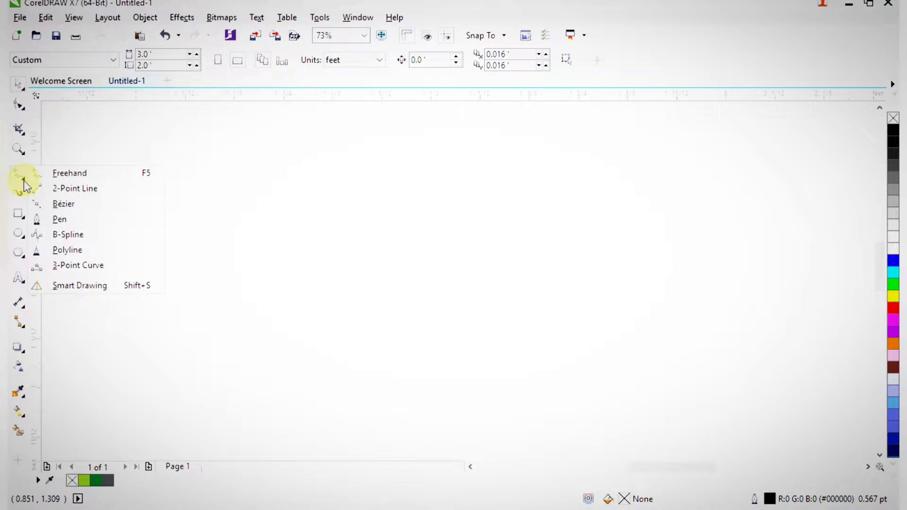
{"action": "left_click", "coordinate": [66, 248]}
{"action": "scroll", "coordinate": [314, 193], "scroll_direction": "down", "scroll_amount": 2}
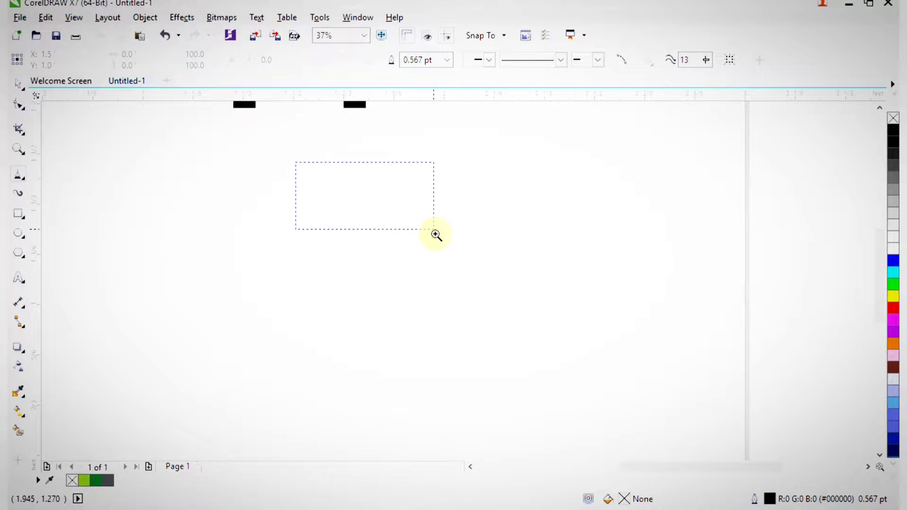
{"action": "left_click_drag", "start_coordinate": [435, 234], "coordinate": [457, 265]}
{"action": "key", "text": "F2"}
{"action": "mouse_move", "coordinate": [428, 152]}
{"action": "left_mouse_down"}
{"action": "mouse_move", "coordinate": [626, 262]}
{"action": "mouse_move", "coordinate": [630, 274]}
{"action": "left_mouse_up"}
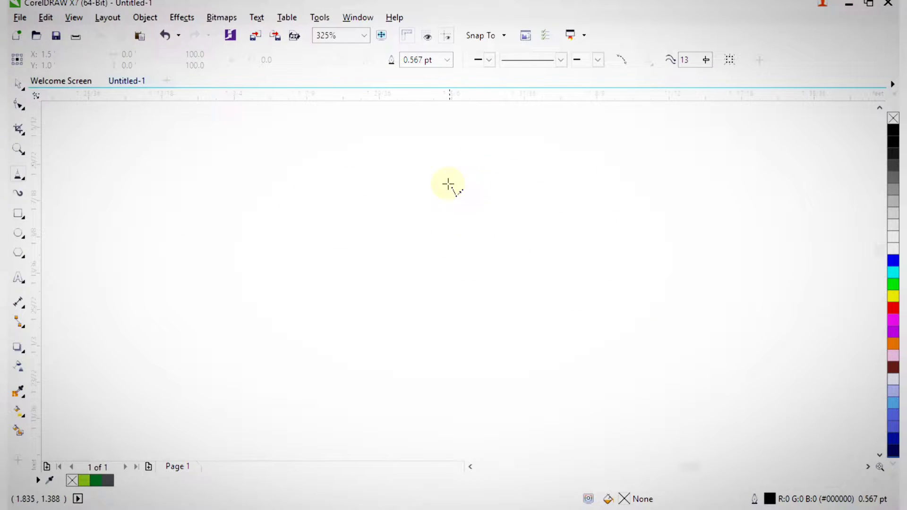
{"action": "left_click", "coordinate": [415, 127]}
{"action": "scroll", "coordinate": [505, 193], "scroll_direction": "down", "scroll_amount": 2}
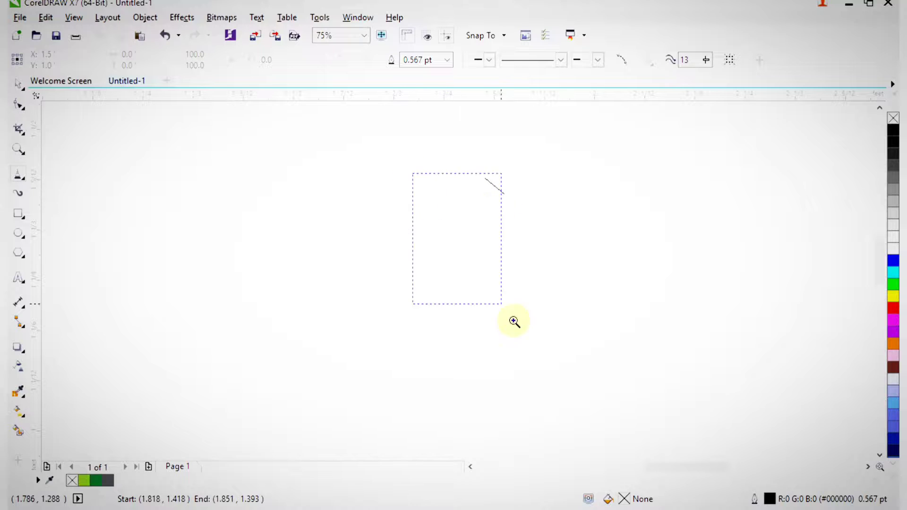
{"action": "scroll", "coordinate": [514, 321], "scroll_direction": "up", "scroll_amount": 1}
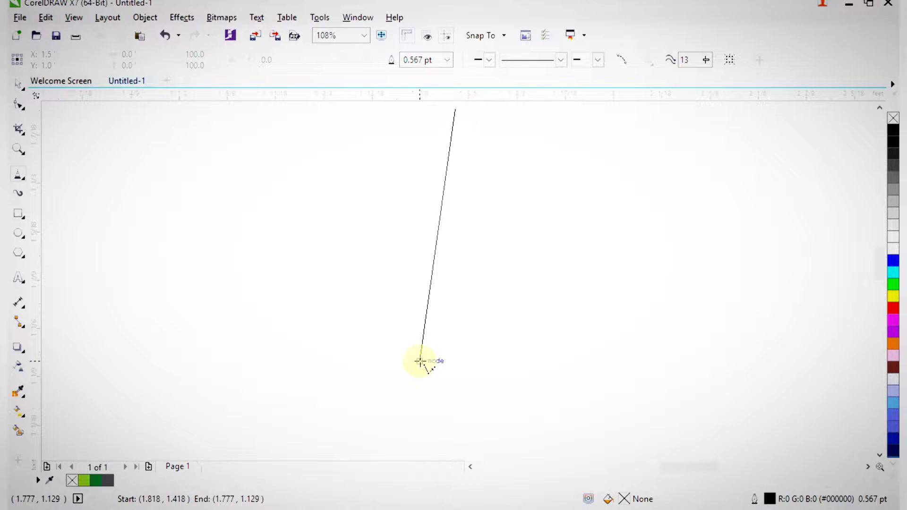
{"action": "left_click", "coordinate": [420, 361]}
Step: Continue the polyline down and leftwards with a slanted edge followed by two narrow V-shaped notches
{"action": "scroll", "coordinate": [420, 361], "scroll_direction": "down", "scroll_amount": 2}
{"action": "key", "text": "F2"}
{"action": "left_click_drag", "start_coordinate": [339, 339], "coordinate": [401, 409]}
{"action": "left_click", "coordinate": [409, 354]}
{"action": "key", "text": "F2"}
{"action": "left_click_drag", "start_coordinate": [219, 248], "coordinate": [592, 509]}
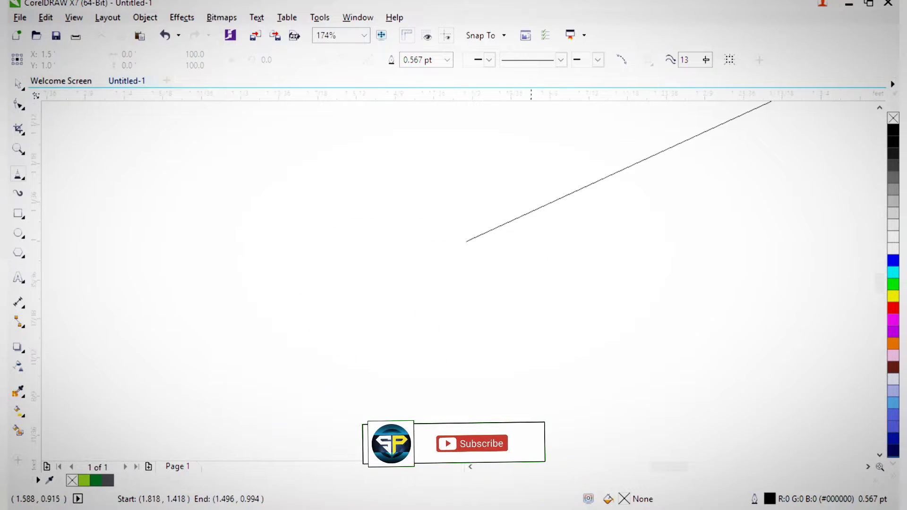
{"action": "left_click", "coordinate": [662, 140]}
{"action": "left_click", "coordinate": [615, 194]}
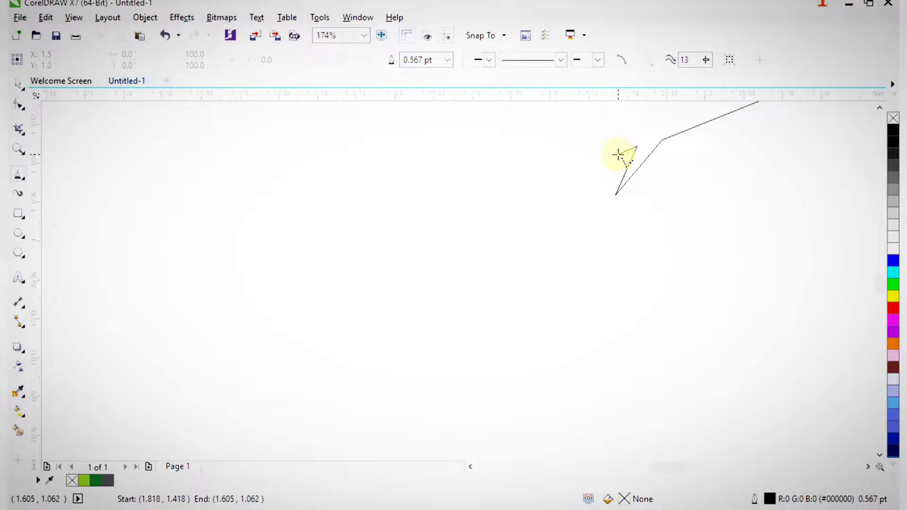
{"action": "left_click", "coordinate": [612, 155]}
{"action": "left_click", "coordinate": [549, 244]}
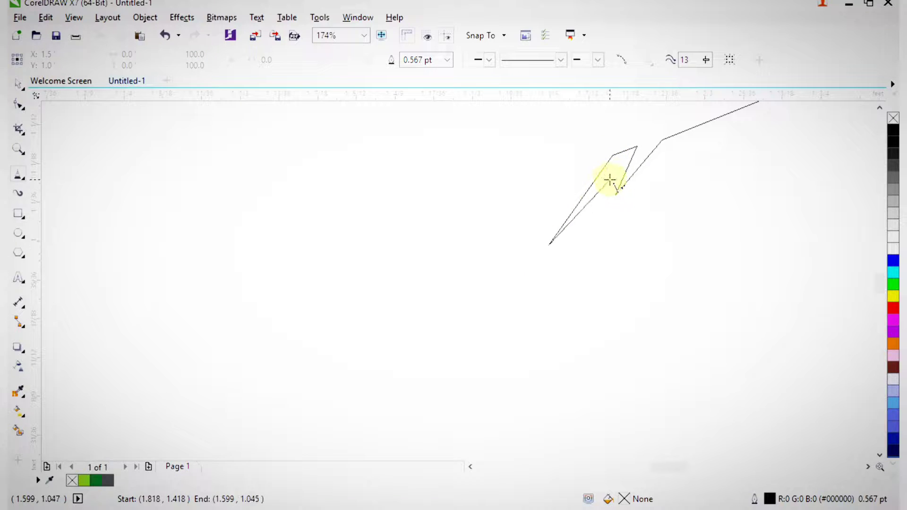
{"action": "left_click", "coordinate": [585, 163]}
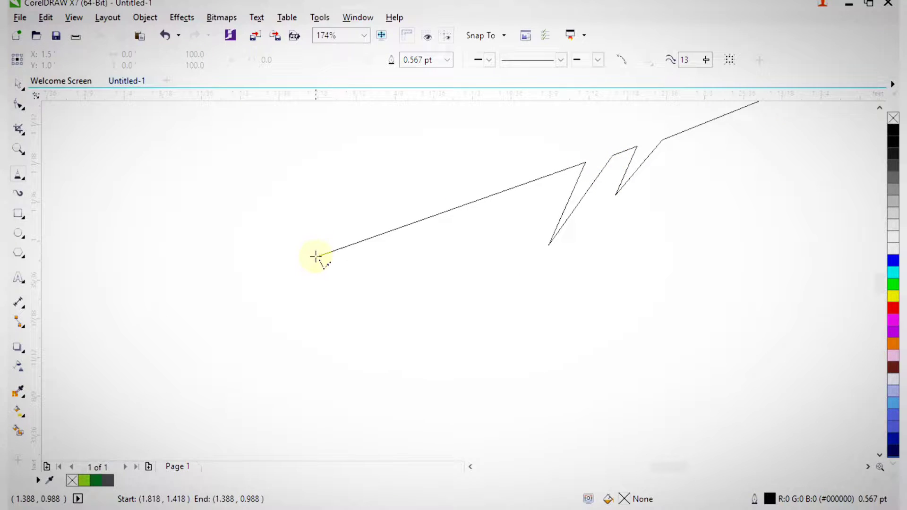
Step: Extend the polyline with a long slanted edge, a third V-shaped notch and a straight edge to the pointed left tip
{"action": "left_click", "coordinate": [315, 253]}
{"action": "left_click", "coordinate": [187, 355]}
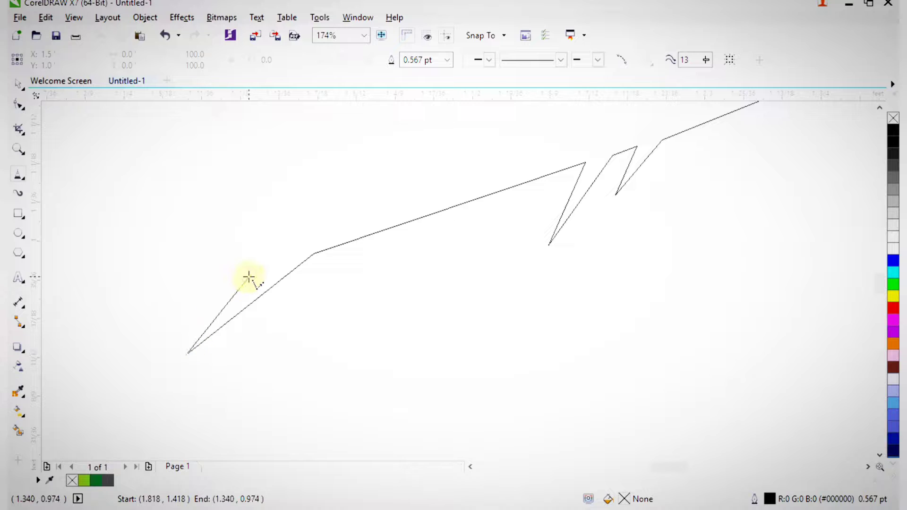
{"action": "scroll", "coordinate": [249, 277], "scroll_direction": "down", "scroll_amount": 8}
{"action": "key", "text": "F2"}
{"action": "left_click_drag", "start_coordinate": [211, 272], "coordinate": [291, 323]}
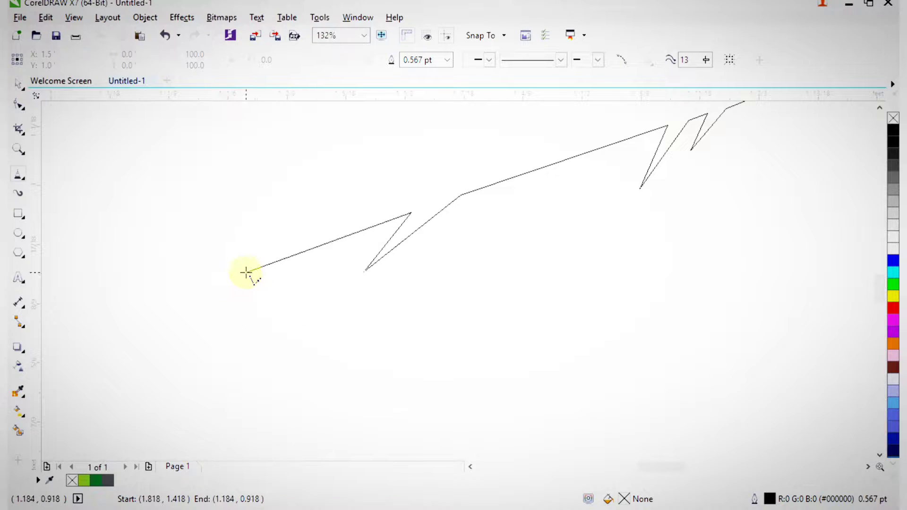
{"action": "left_click", "coordinate": [218, 287]}
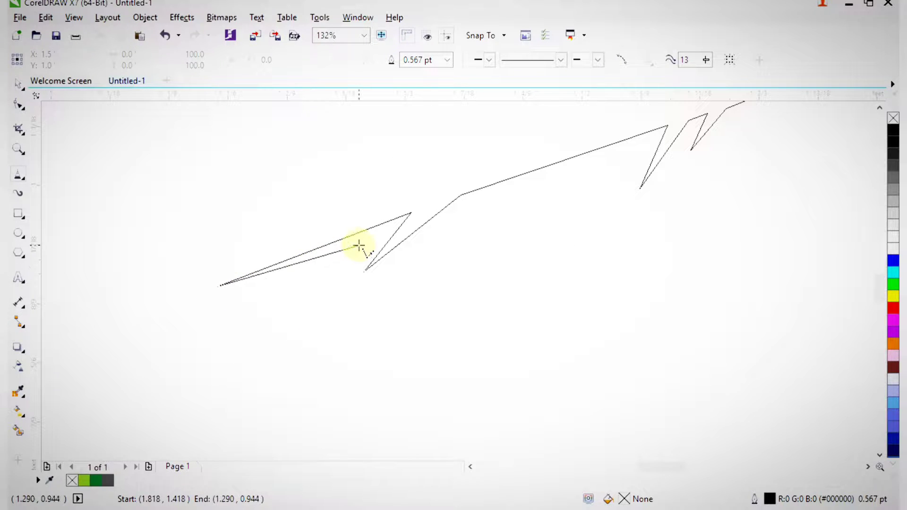
Step: Bring the polyline back along the underside, up the outer side, and close it at its starting point
{"action": "left_click", "coordinate": [566, 230]}
{"action": "scroll", "coordinate": [586, 222], "scroll_direction": "down", "scroll_amount": 4}
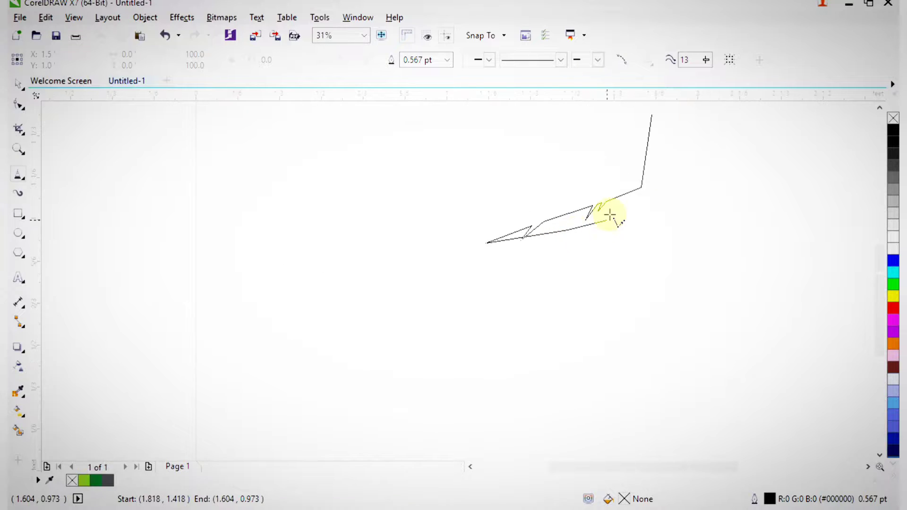
{"action": "key", "text": "F2"}
{"action": "left_click_drag", "start_coordinate": [530, 137], "coordinate": [767, 275]}
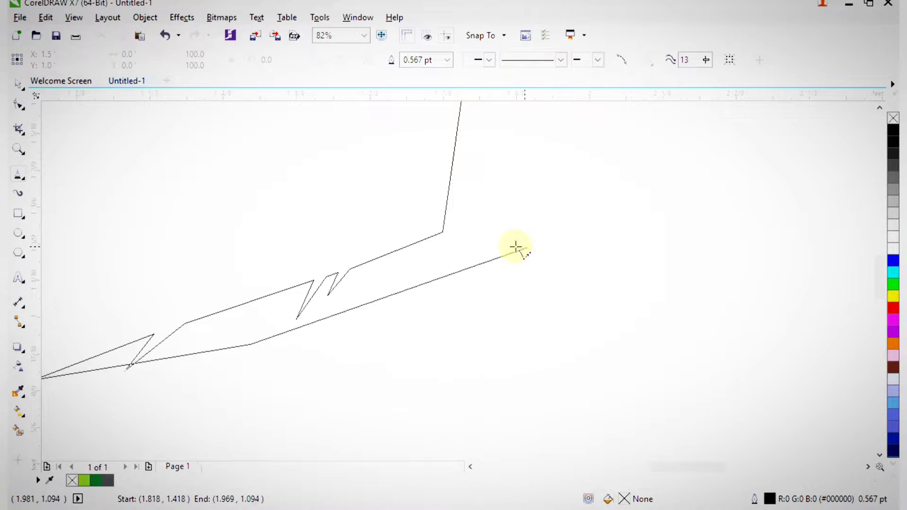
{"action": "left_click", "coordinate": [494, 233]}
{"action": "scroll", "coordinate": [496, 236], "scroll_direction": "down", "scroll_amount": 3}
{"action": "key", "text": "F2"}
{"action": "left_click_drag", "start_coordinate": [445, 168], "coordinate": [517, 257]}
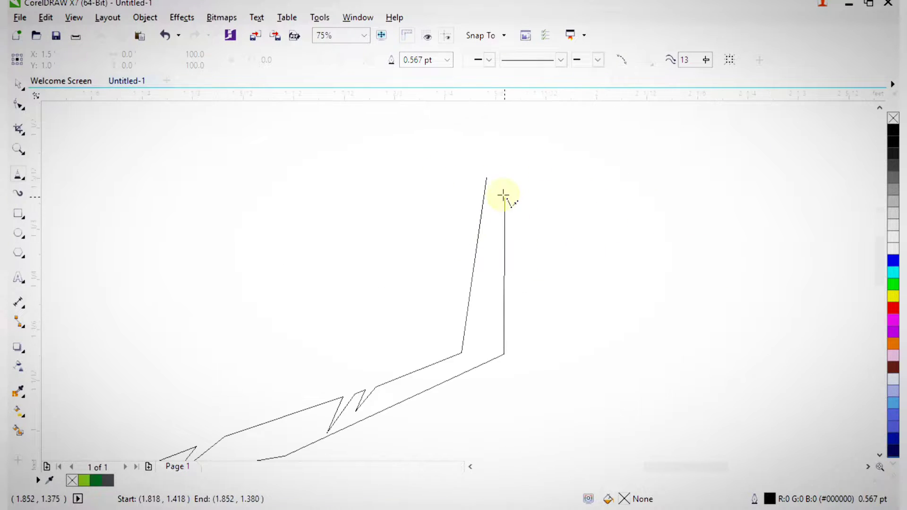
{"action": "left_click", "coordinate": [486, 179]}
Step: Select all nodes of the closed outline with the Shape tool and convert its segments to curves
{"action": "scroll", "coordinate": [414, 218], "scroll_direction": "down", "scroll_amount": 4}
{"action": "key", "text": "F2"}
{"action": "left_click_drag", "start_coordinate": [304, 211], "coordinate": [480, 336]}
{"action": "left_click", "coordinate": [19, 105]}
{"action": "left_click_drag", "start_coordinate": [84, 121], "coordinate": [456, 381]}
{"action": "left_click", "coordinate": [203, 60]}
Step: Bend both long edges below the upper tip outwards to the right to form a curved, tapering horn
{"action": "key", "text": "F2"}
{"action": "left_click_drag", "start_coordinate": [260, 121], "coordinate": [471, 263]}
{"action": "key", "text": "F2"}
{"action": "left_click_drag", "start_coordinate": [385, 183], "coordinate": [652, 363]}
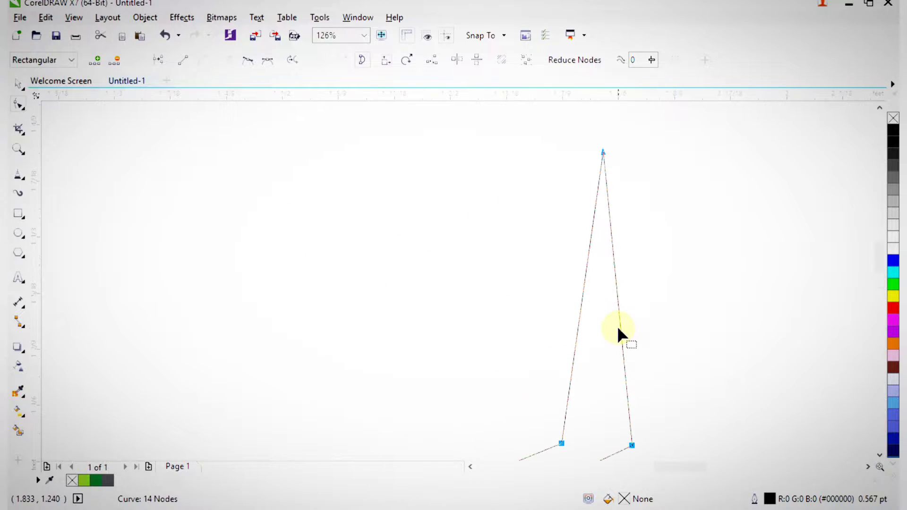
{"action": "left_click_drag", "start_coordinate": [622, 328], "coordinate": [699, 299]}
{"action": "left_click_drag", "start_coordinate": [581, 305], "coordinate": [672, 306]}
{"action": "key", "text": "space"}
Step: Bend the long underside segment beneath the two neighbouring notches slightly downwards into an arc
{"action": "key", "text": "F2"}
{"action": "left_click_drag", "start_coordinate": [440, 265], "coordinate": [666, 487]}
{"action": "scroll", "coordinate": [570, 388], "scroll_direction": "down", "scroll_amount": 2}
{"action": "key", "text": "F2"}
{"action": "left_click_drag", "start_coordinate": [430, 336], "coordinate": [571, 445]}
{"action": "key", "text": "F10"}
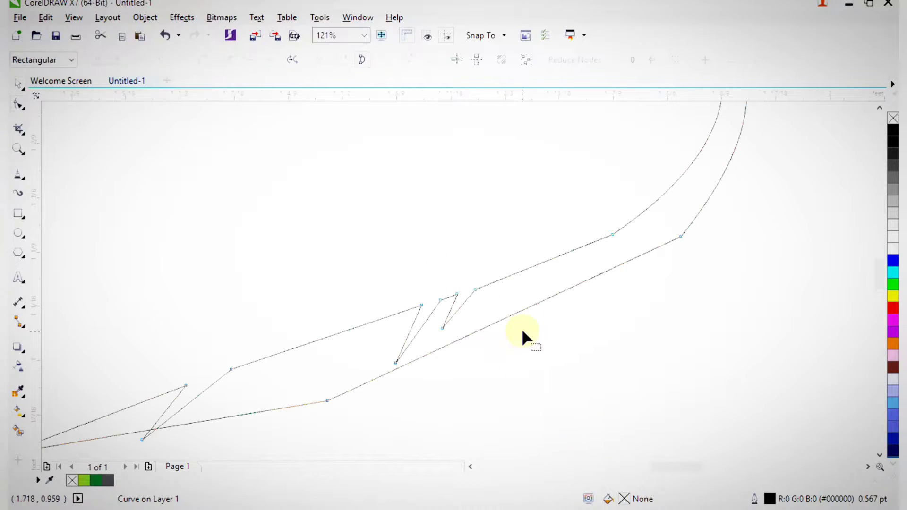
{"action": "key", "text": "F2"}
{"action": "scroll", "coordinate": [446, 277], "scroll_direction": "down", "scroll_amount": 3}
{"action": "left_click_drag", "start_coordinate": [396, 266], "coordinate": [549, 345]}
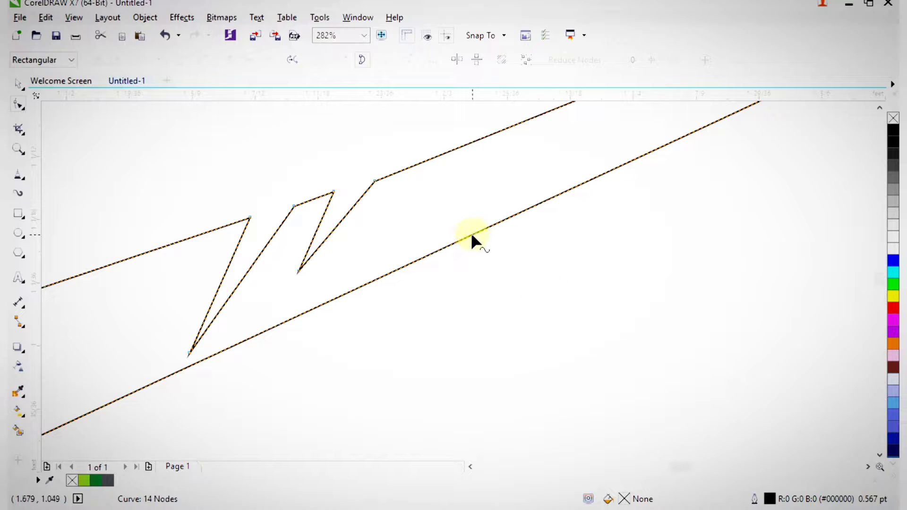
{"action": "left_click_drag", "start_coordinate": [471, 234], "coordinate": [488, 284]}
Step: Bend the underside segment next to the left tip downwards into a gentle arc
{"action": "key", "text": "F2"}
{"action": "scroll", "coordinate": [458, 264], "scroll_direction": "down", "scroll_amount": 4}
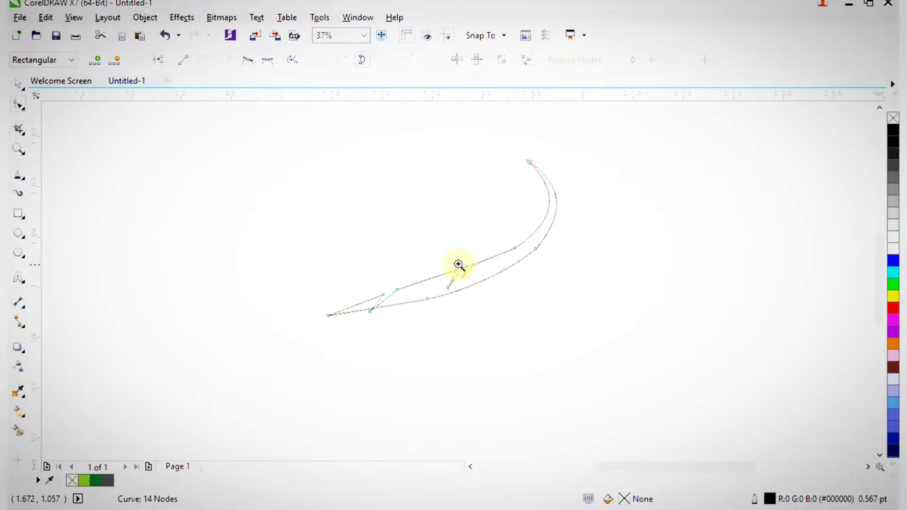
{"action": "left_click_drag", "start_coordinate": [283, 231], "coordinate": [483, 344]}
{"action": "key", "text": "F2"}
{"action": "left_click_drag", "start_coordinate": [366, 288], "coordinate": [527, 394]}
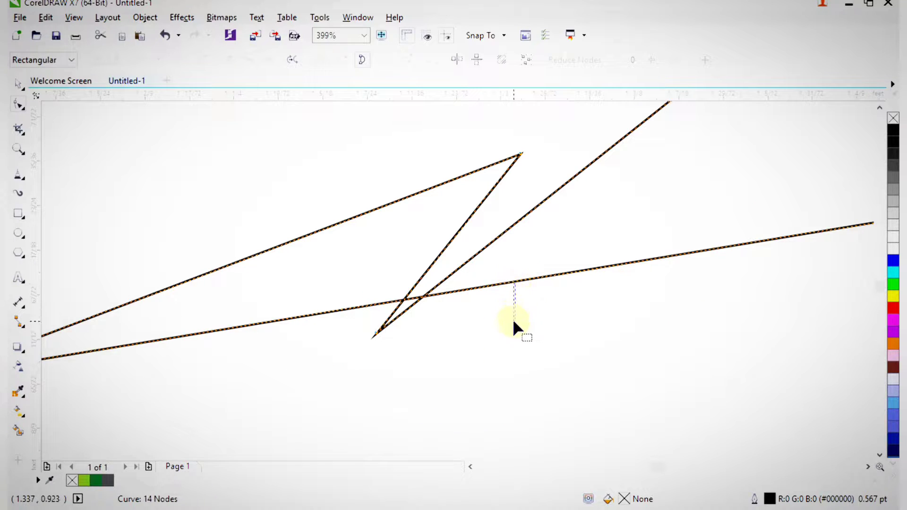
{"action": "left_click_drag", "start_coordinate": [510, 286], "coordinate": [495, 321]}
Step: Move the lower node of the notch nearest the left tip slightly upwards, inside the underside curve
{"action": "scroll", "coordinate": [494, 313], "scroll_direction": "down", "scroll_amount": 1}
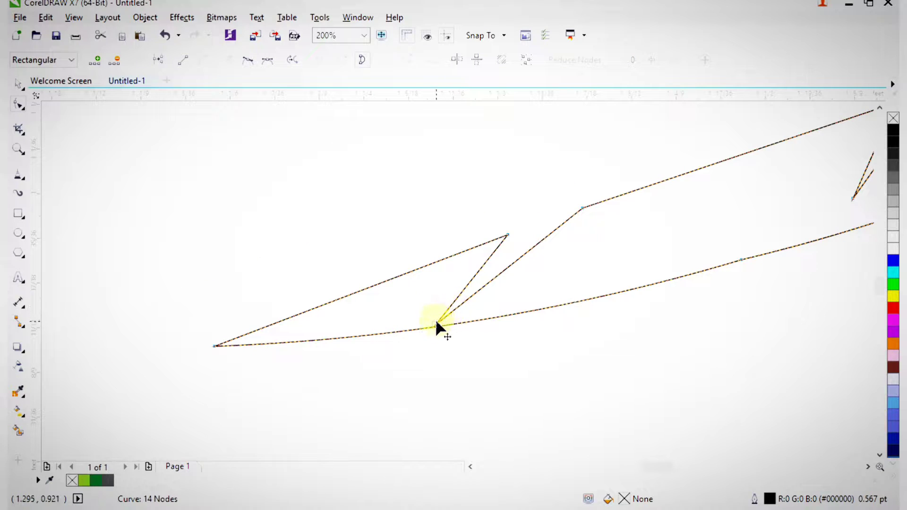
{"action": "left_click_drag", "start_coordinate": [436, 324], "coordinate": [441, 317]}
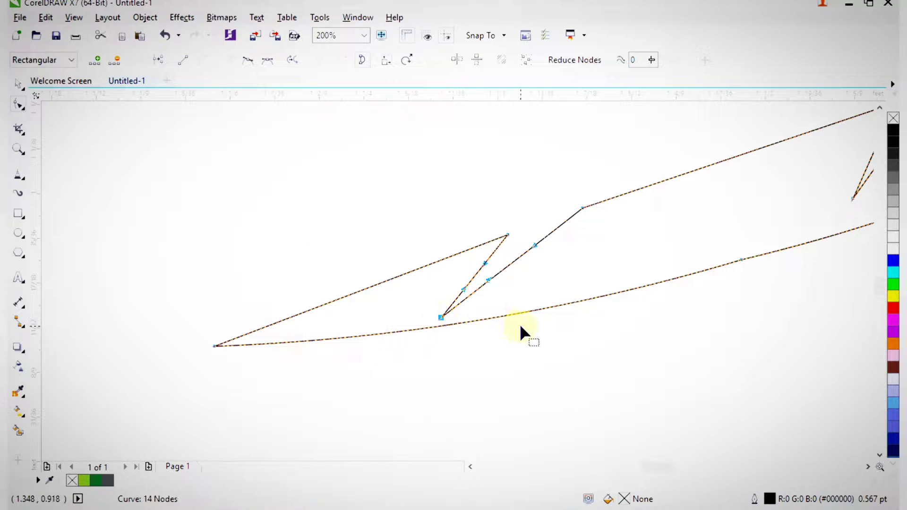
{"action": "key", "text": "space"}
Step: Delete the corner node on the outer edge where the underside meets the curved horn
{"action": "scroll", "coordinate": [520, 325], "scroll_direction": "down", "scroll_amount": 2}
{"action": "key", "text": "F2"}
{"action": "left_click_drag", "start_coordinate": [441, 221], "coordinate": [736, 350]}
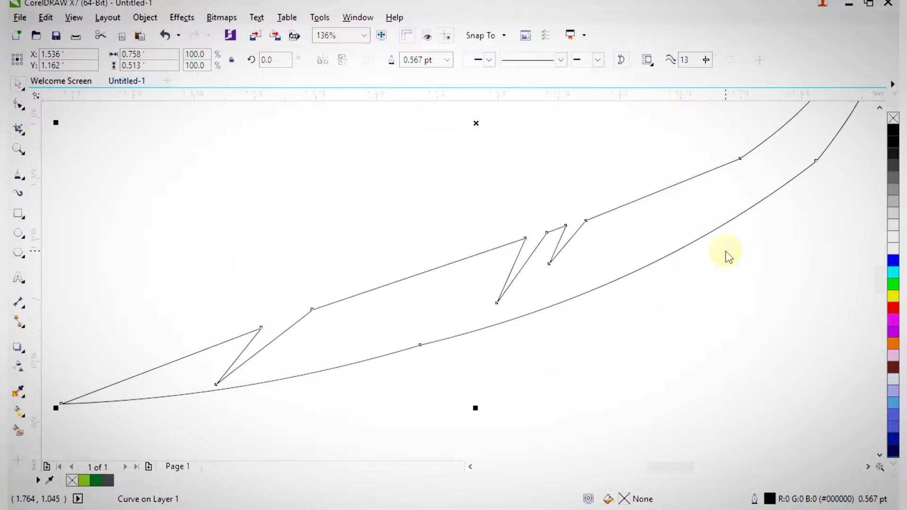
{"action": "key", "text": "F10"}
{"action": "left_click", "coordinate": [813, 157]}
{"action": "key", "text": "Delete"}
{"action": "scroll", "coordinate": [822, 199], "scroll_direction": "down", "scroll_amount": 3}
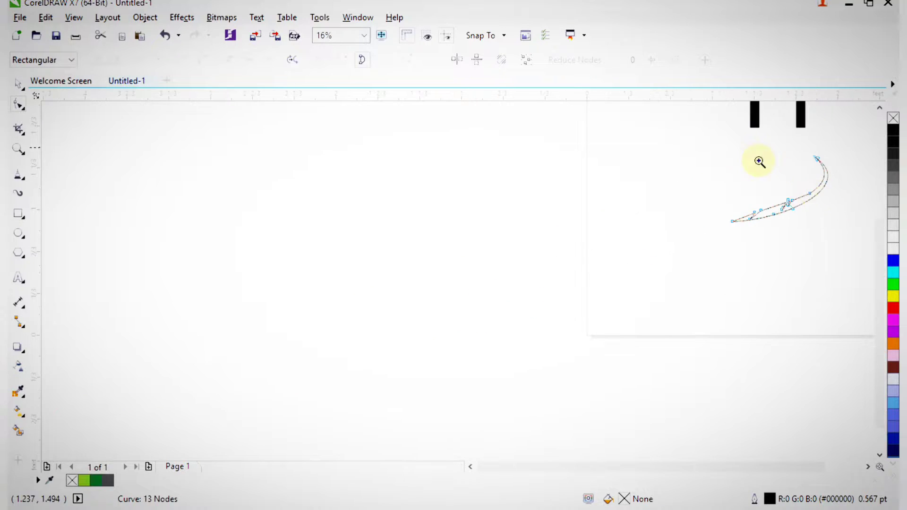
Step: Remove the corner node on the inner edge where the straight edge meets the curved horn, then deselect the shape
{"action": "left_click_drag", "start_coordinate": [758, 161], "coordinate": [846, 229]}
{"action": "key", "text": "space"}
{"action": "key", "text": "space"}
{"action": "left_click", "coordinate": [525, 304]}
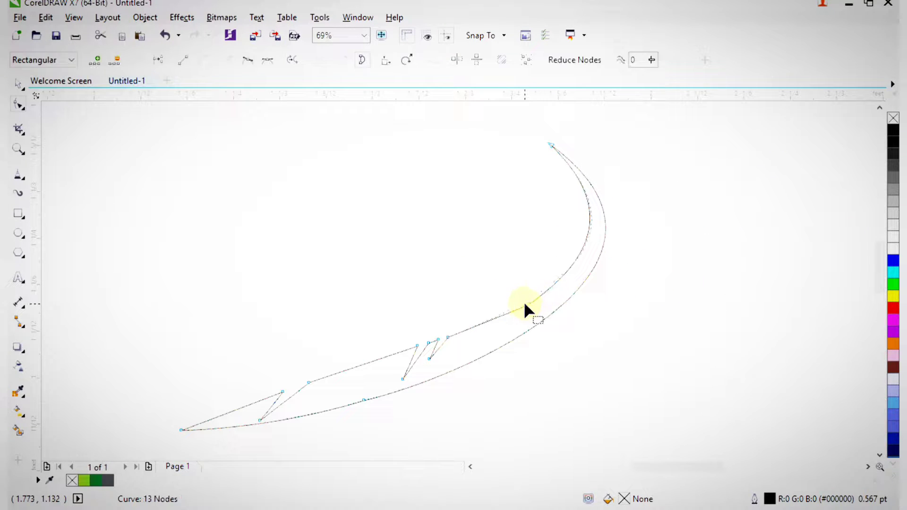
{"action": "key", "text": "space"}
{"action": "left_click", "coordinate": [676, 350]}
Step: Start a second polyline at about (1.768, 1.466) feet, running to a corner at the horn's bend and past the first shape's left tip
{"action": "scroll", "coordinate": [662, 340], "scroll_direction": "down", "scroll_amount": 2}
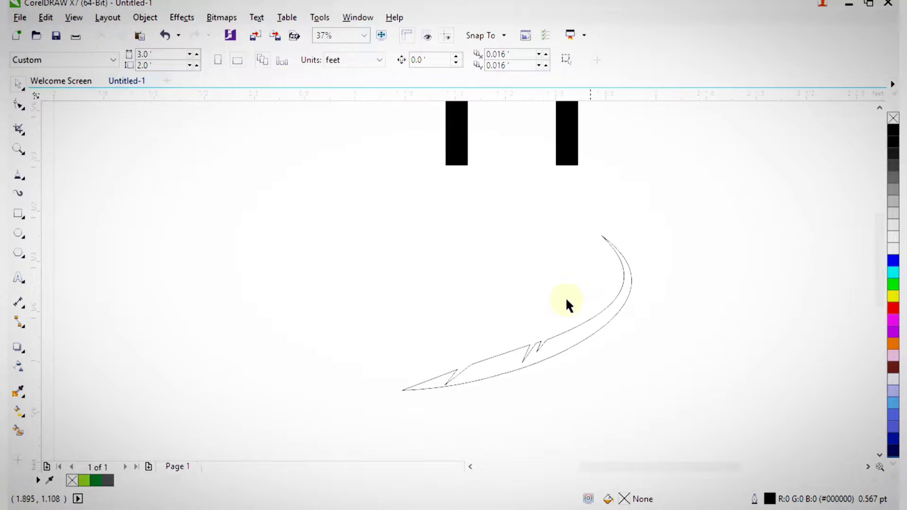
{"action": "left_click_drag", "start_coordinate": [630, 342], "coordinate": [695, 450]}
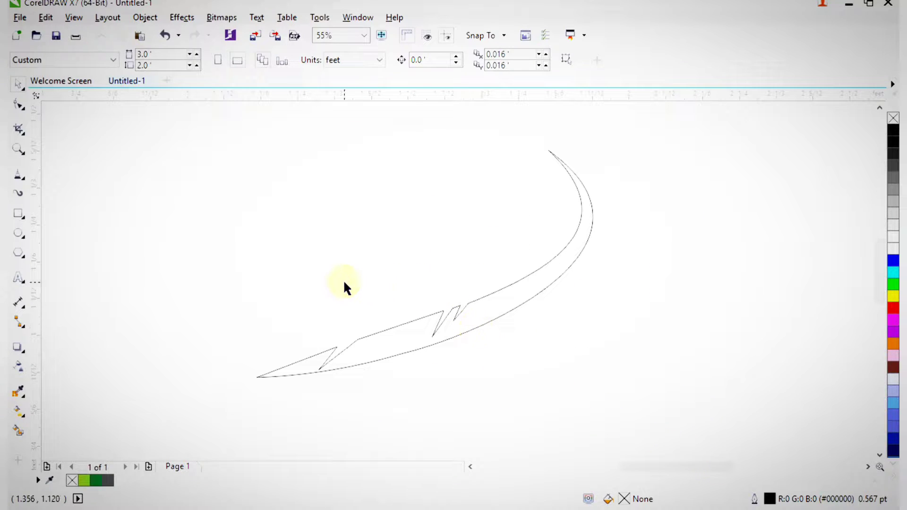
{"action": "left_click", "coordinate": [19, 175]}
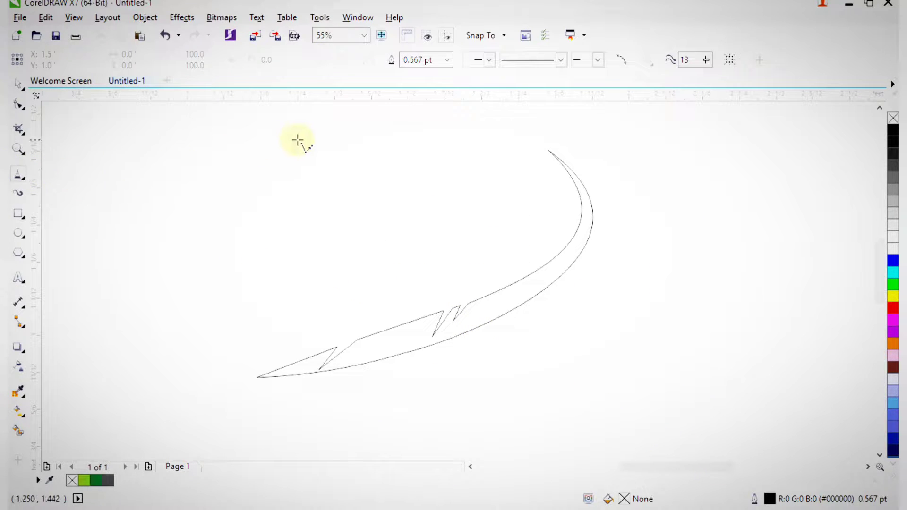
{"action": "mouse_move", "coordinate": [527, 129]}
{"action": "left_mouse_down"}
{"action": "mouse_move", "coordinate": [591, 252]}
{"action": "mouse_move", "coordinate": [559, 292]}
{"action": "left_mouse_up"}
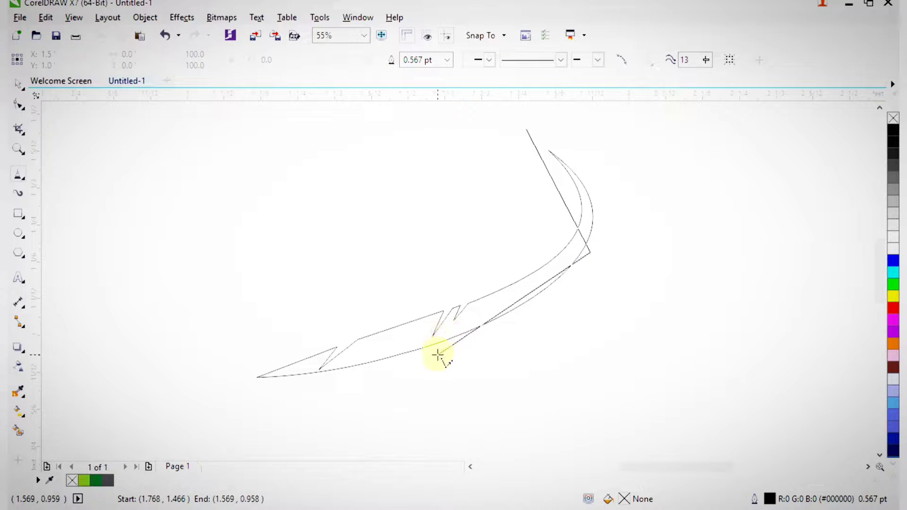
{"action": "left_click", "coordinate": [198, 383]}
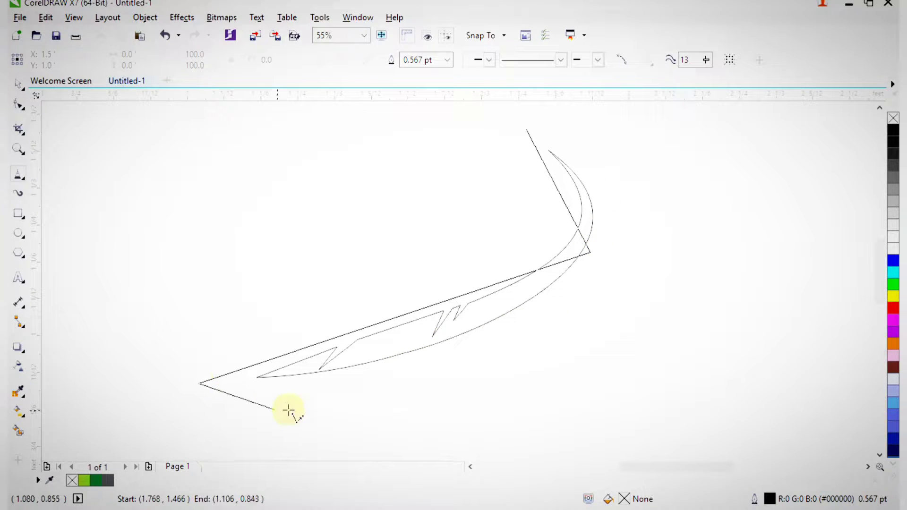
Step: Continue the second polyline around a short blunt left tip to about (1.139, 0.866) feet
{"action": "key", "text": "F2"}
{"action": "left_click_drag", "start_coordinate": [173, 337], "coordinate": [276, 447]}
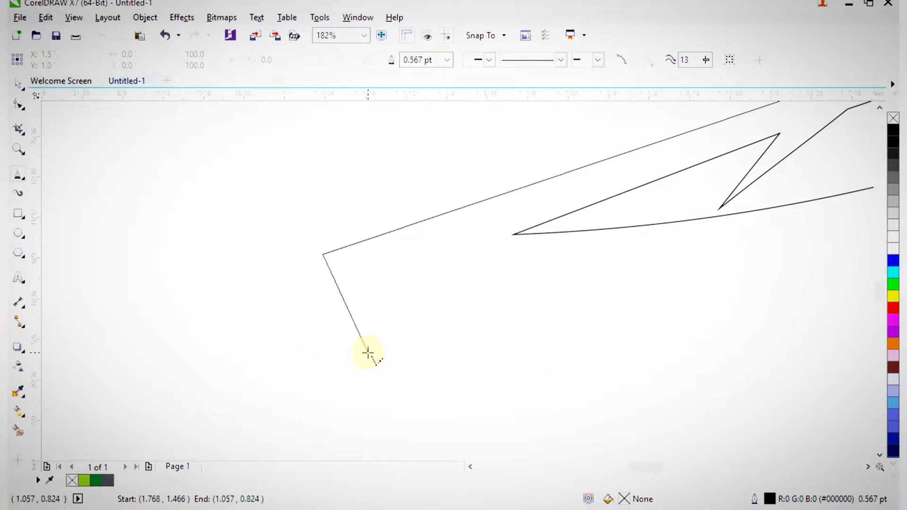
{"action": "left_click", "coordinate": [361, 282]}
{"action": "left_click", "coordinate": [486, 291]}
{"action": "scroll", "coordinate": [486, 291], "scroll_direction": "down", "scroll_amount": 2}
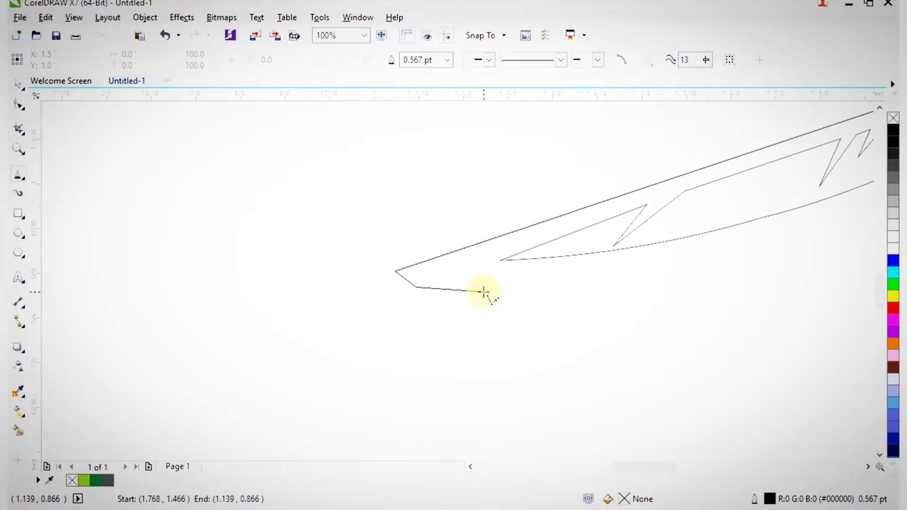
Step: Extend the polyline along the underside to a pointed corner, then back up to a notch point at about (1.367, 0.863) feet
{"action": "key", "text": "F2"}
{"action": "left_click_drag", "start_coordinate": [451, 259], "coordinate": [642, 365]}
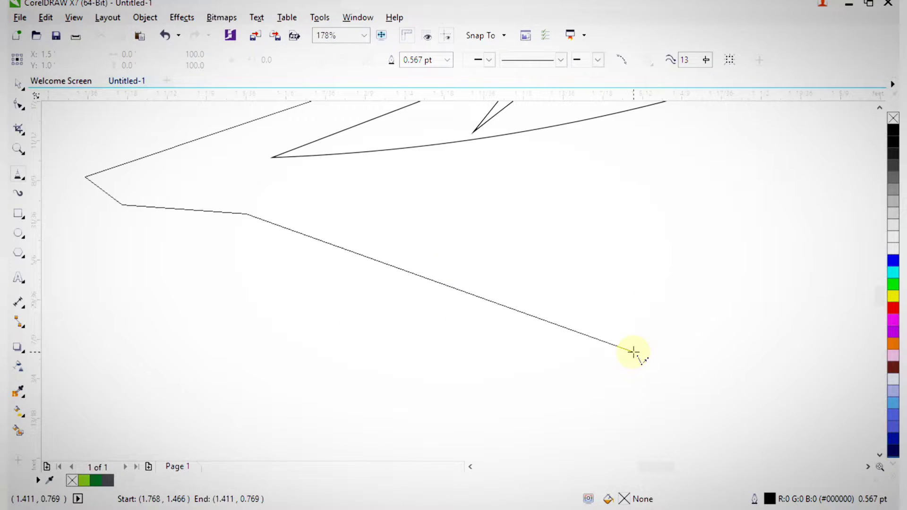
{"action": "left_click", "coordinate": [653, 295]}
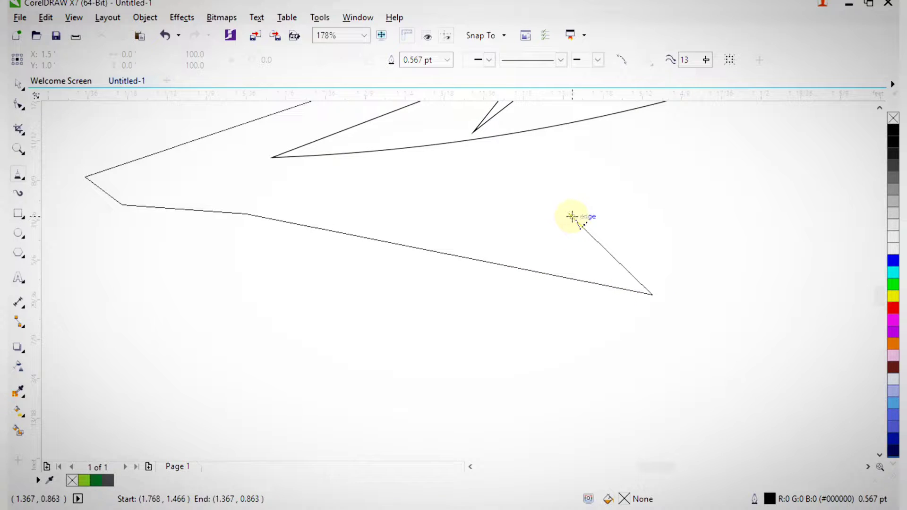
{"action": "scroll", "coordinate": [573, 216], "scroll_direction": "down", "scroll_amount": 1}
{"action": "key", "text": "F2"}
{"action": "left_click_drag", "start_coordinate": [541, 186], "coordinate": [713, 279]}
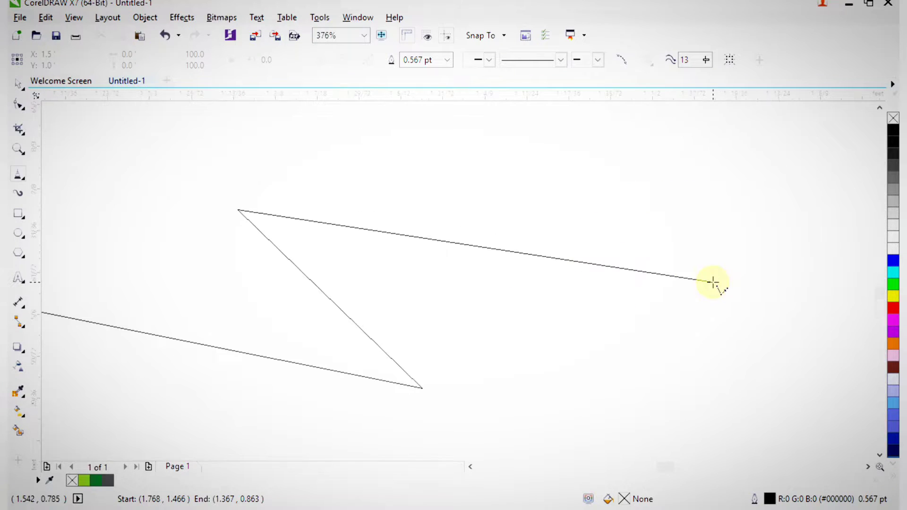
Step: Continue the polyline from the first notch to a lower corner, then add a second, smaller notch farther along the underside
{"action": "left_click", "coordinate": [640, 356]}
{"action": "scroll", "coordinate": [641, 355], "scroll_direction": "down", "scroll_amount": 3}
{"action": "key", "text": "F2"}
{"action": "left_click_drag", "start_coordinate": [618, 235], "coordinate": [816, 387]}
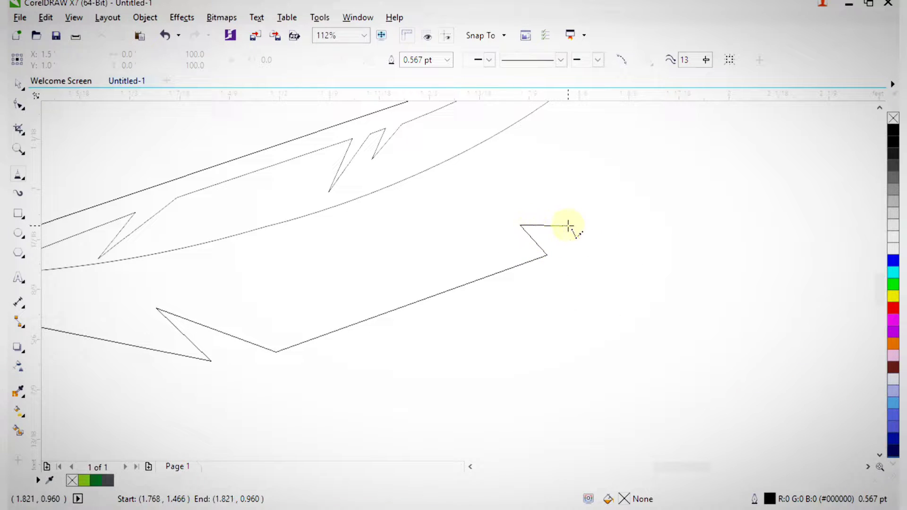
{"action": "left_click", "coordinate": [584, 231]}
Step: Run the polyline up to a corner outside the horn's bend and close it at its starting point
{"action": "scroll", "coordinate": [583, 230], "scroll_direction": "down", "scroll_amount": 4}
{"action": "scroll", "coordinate": [547, 152], "scroll_direction": "up", "scroll_amount": 3}
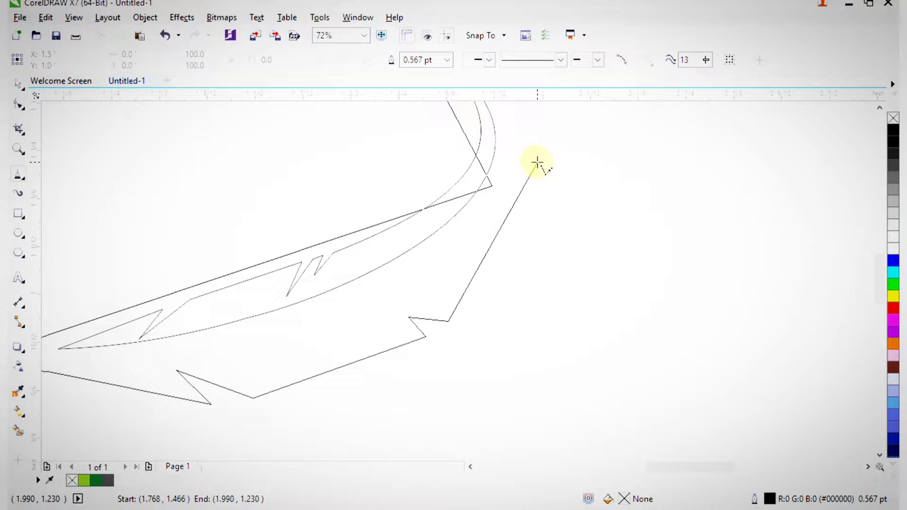
{"action": "scroll", "coordinate": [536, 164], "scroll_direction": "down", "scroll_amount": 3}
{"action": "scroll", "coordinate": [557, 178], "scroll_direction": "up", "scroll_amount": 3}
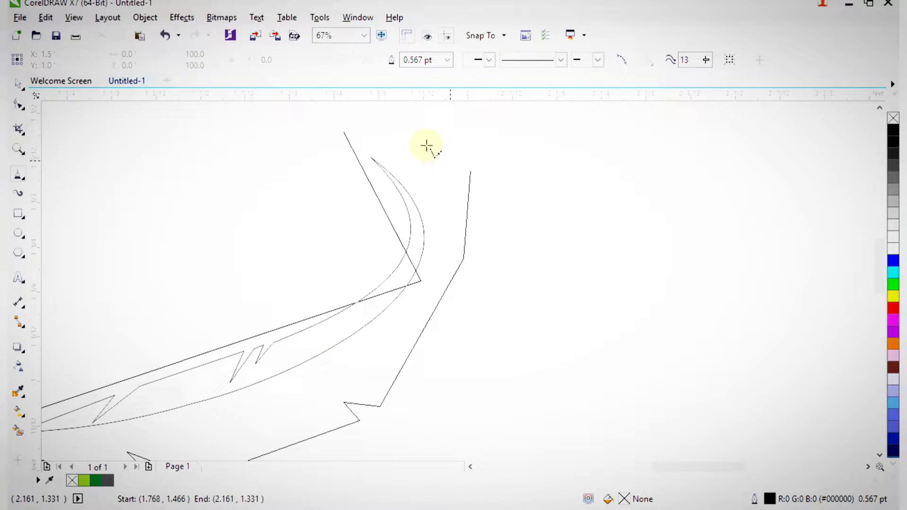
{"action": "left_click", "coordinate": [340, 133]}
{"action": "scroll", "coordinate": [405, 226], "scroll_direction": "up", "scroll_amount": 3}
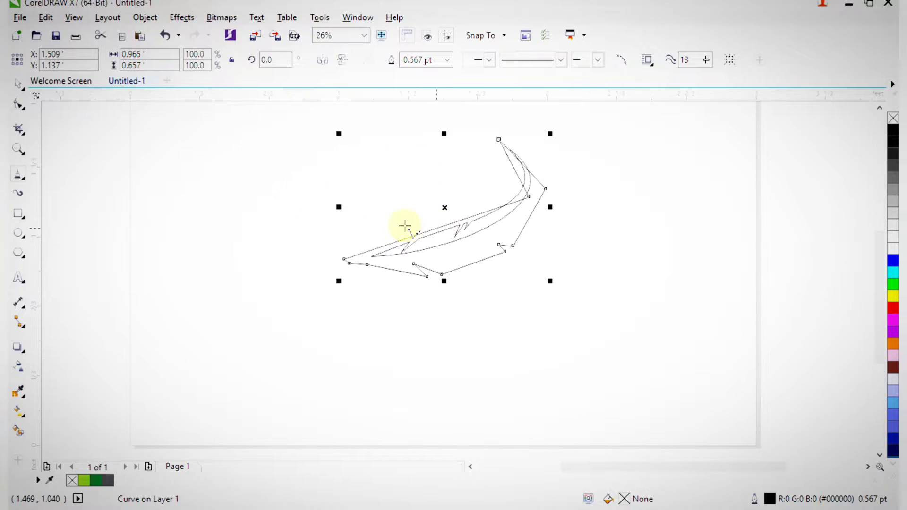
Step: Select all nodes of the second shape with the Shape tool and convert its lines to curves
{"action": "left_click", "coordinate": [29, 111]}
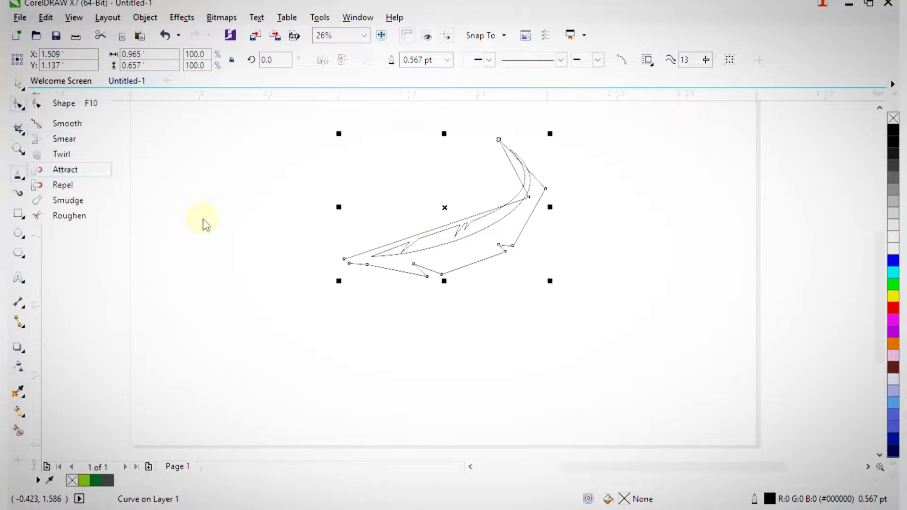
{"action": "left_click", "coordinate": [57, 103]}
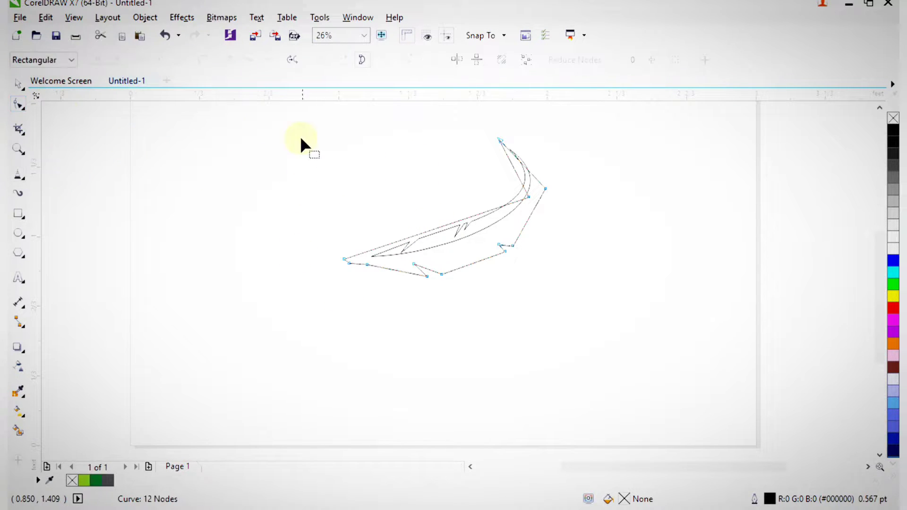
{"action": "left_click_drag", "start_coordinate": [595, 278], "coordinate": [595, 279]}
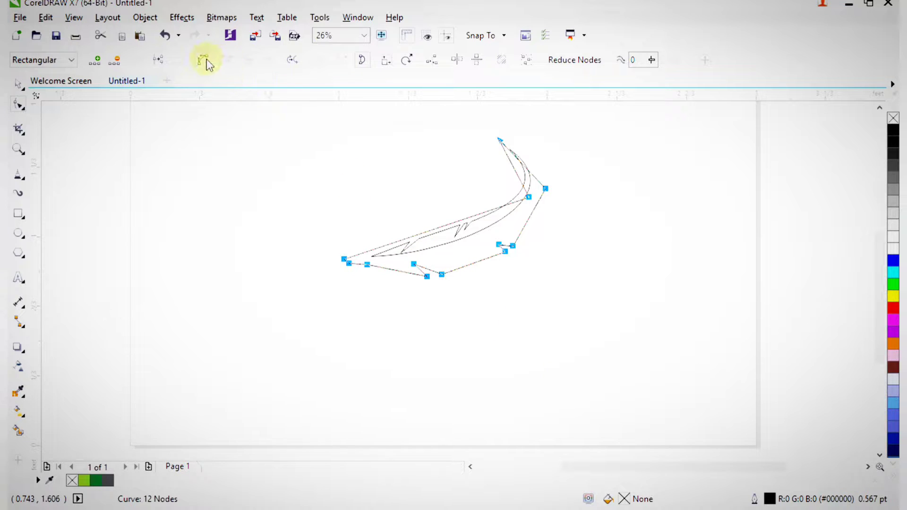
Step: Bow the outer and inner edges of the second shape's upper horn outwards into curves around the first shape
{"action": "left_click_drag", "start_coordinate": [467, 136], "coordinate": [584, 213]}
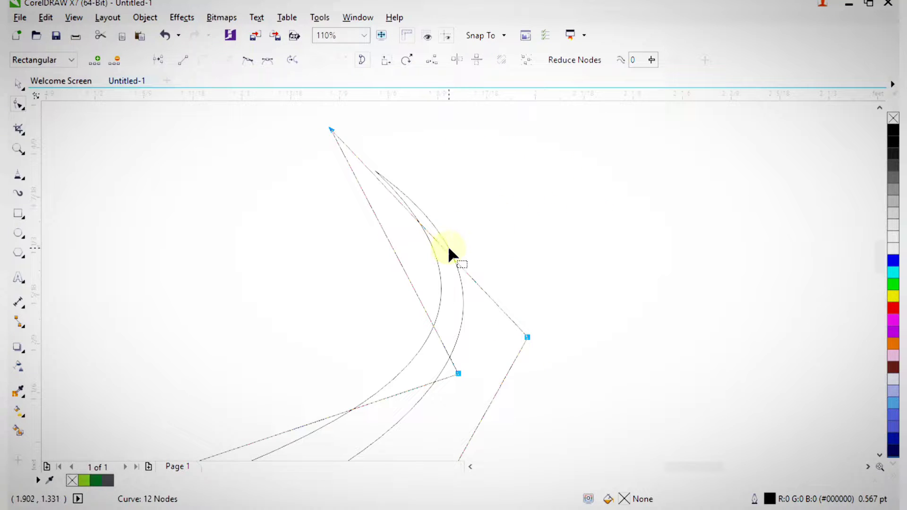
{"action": "left_click_drag", "start_coordinate": [441, 245], "coordinate": [480, 209]}
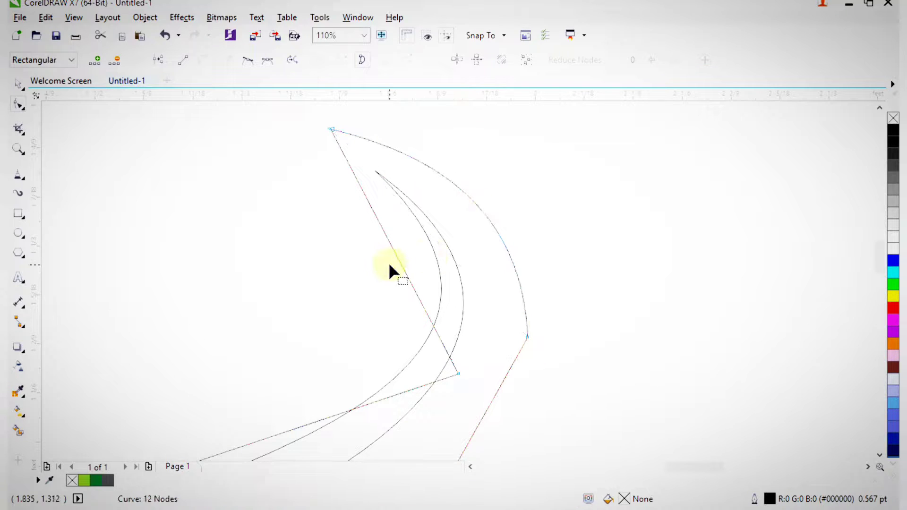
{"action": "left_click_drag", "start_coordinate": [399, 260], "coordinate": [457, 240]}
Step: Bow the outer edge between the horn's bend and the smaller notch outwards into a curve
{"action": "left_click_drag", "start_coordinate": [324, 243], "coordinate": [496, 487]}
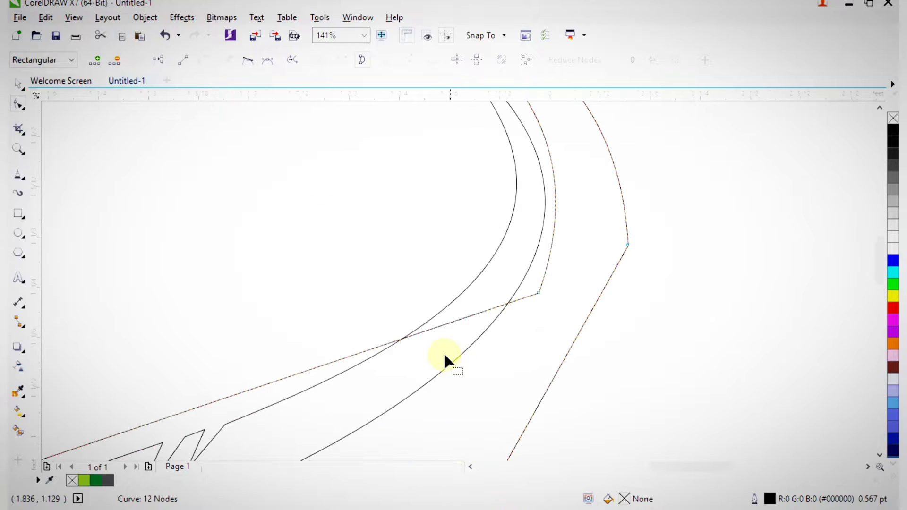
{"action": "key", "text": "F3"}
{"action": "key", "text": "F2"}
{"action": "left_click_drag", "start_coordinate": [282, 273], "coordinate": [642, 444]}
{"action": "key", "text": "F3"}
{"action": "scroll", "coordinate": [585, 431], "scroll_direction": "up", "scroll_amount": 1}
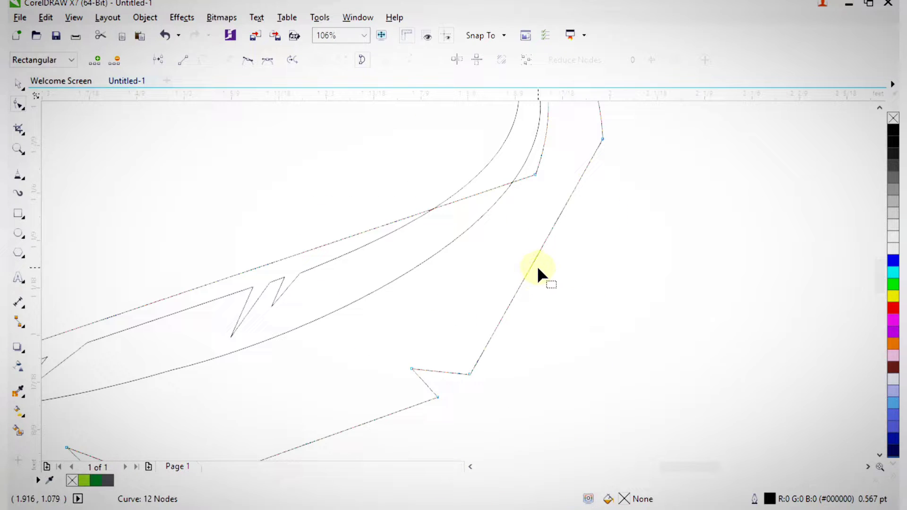
{"action": "left_click_drag", "start_coordinate": [531, 261], "coordinate": [558, 278]}
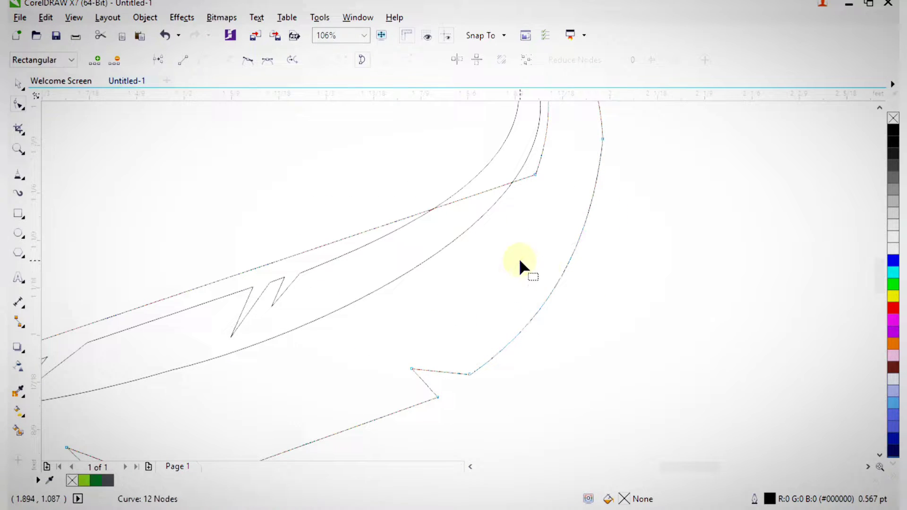
Step: Bend the second shape's long inner edge downwards so it follows the first shape's underside
{"action": "left_click_drag", "start_coordinate": [296, 255], "coordinate": [373, 314]}
{"action": "scroll", "coordinate": [340, 302], "scroll_direction": "down", "scroll_amount": 4}
{"action": "left_click_drag", "start_coordinate": [314, 292], "coordinate": [350, 396]}
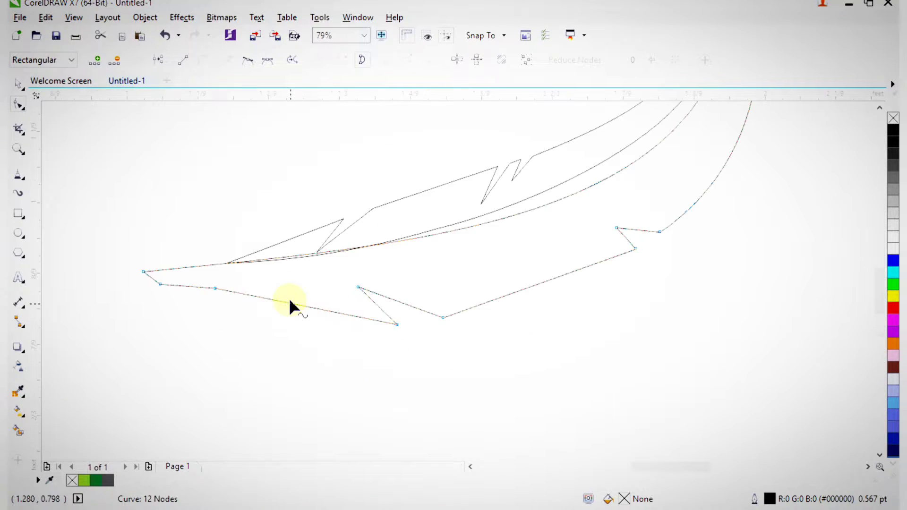
Step: Pull the left tip node's inner-edge handle back and downwards so the edge clears the first shape's underside, then deselect the shape
{"action": "scroll", "coordinate": [288, 290], "scroll_direction": "down", "scroll_amount": 2}
{"action": "key", "text": "F2"}
{"action": "left_click_drag", "start_coordinate": [215, 230], "coordinate": [378, 332]}
{"action": "key", "text": "F2"}
{"action": "left_click_drag", "start_coordinate": [255, 203], "coordinate": [564, 350]}
{"action": "left_click", "coordinate": [212, 294]}
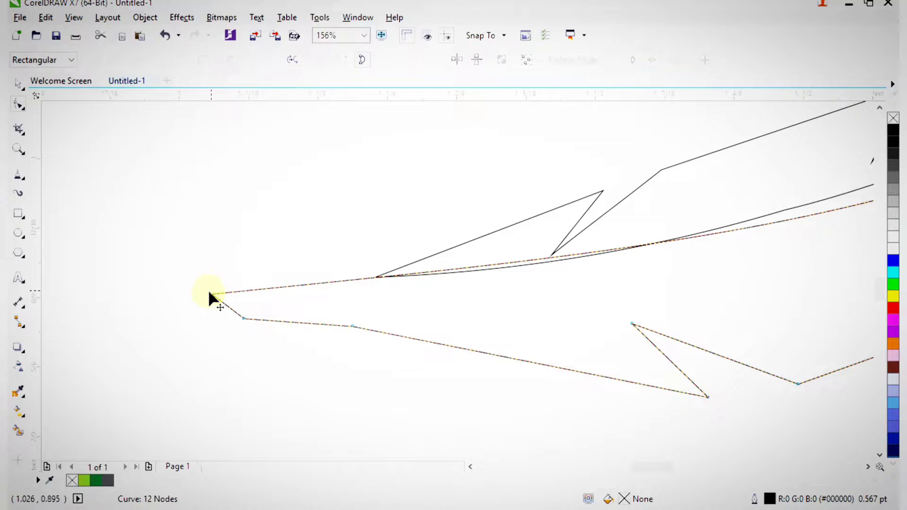
{"action": "left_click", "coordinate": [212, 294]}
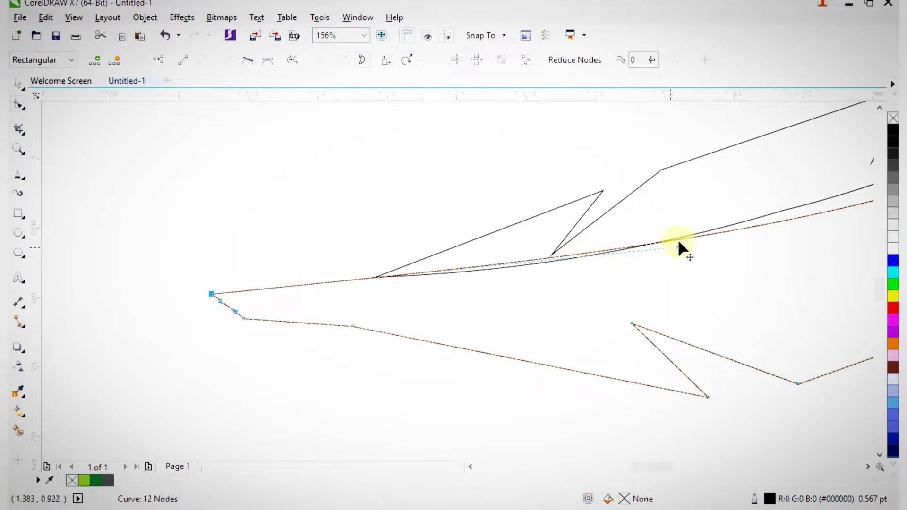
{"action": "left_click_drag", "start_coordinate": [676, 247], "coordinate": [588, 258]}
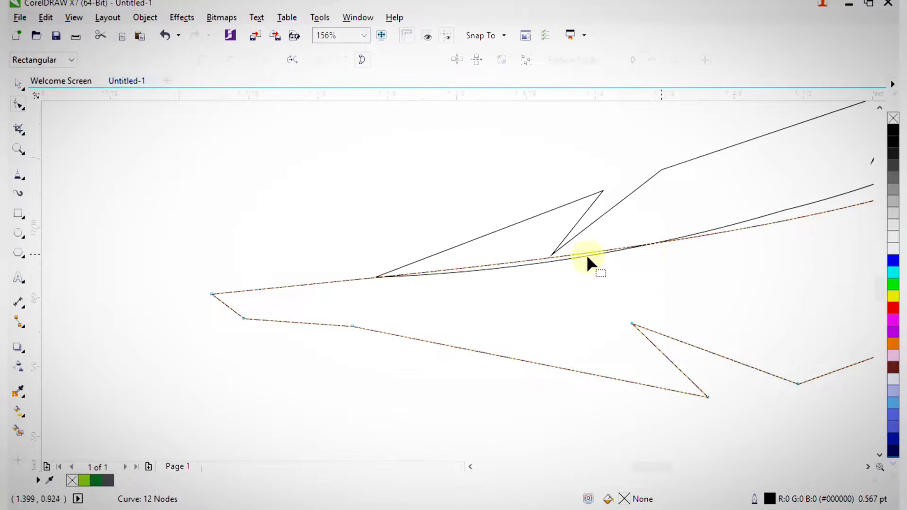
{"action": "left_click", "coordinate": [213, 294]}
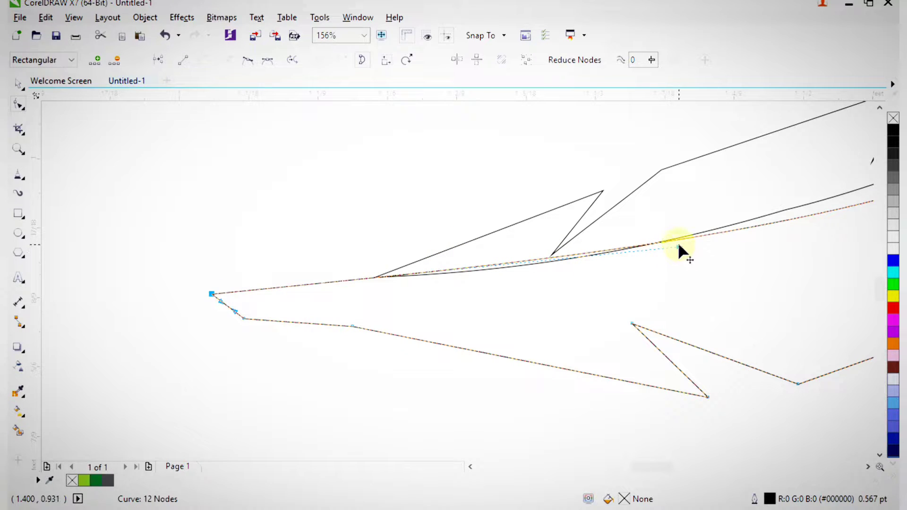
{"action": "left_click_drag", "start_coordinate": [680, 248], "coordinate": [525, 307]}
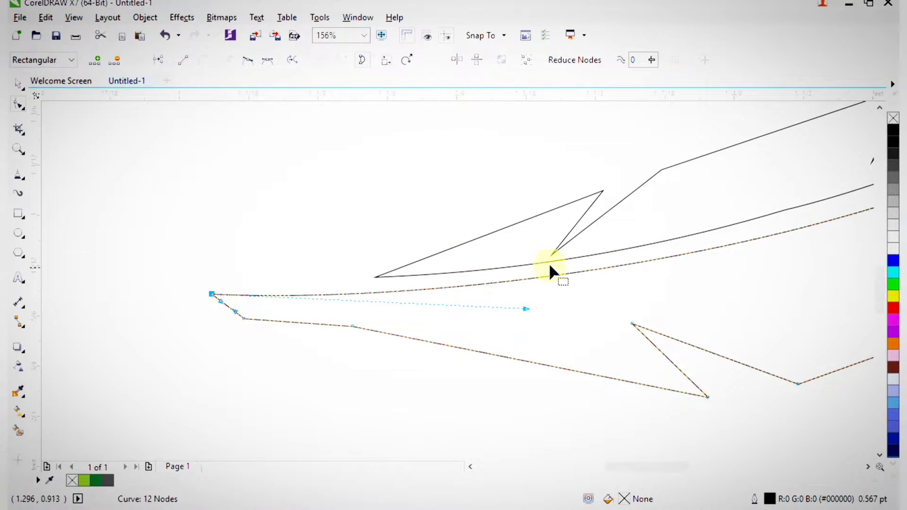
{"action": "scroll", "coordinate": [550, 263], "scroll_direction": "down", "scroll_amount": 5}
{"action": "key", "text": "F2"}
{"action": "left_click_drag", "start_coordinate": [504, 176], "coordinate": [737, 337]}
{"action": "key", "text": "space"}
{"action": "left_click", "coordinate": [724, 264]}
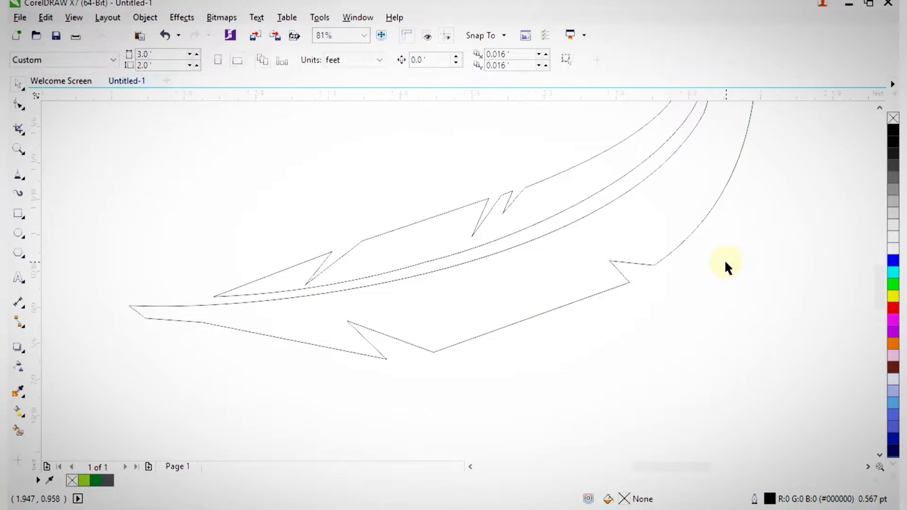
Step: Swing the handle of the larger notch's pointed corner down and back to curve the underside leading to it
{"action": "scroll", "coordinate": [724, 261], "scroll_direction": "down", "scroll_amount": 3}
{"action": "key", "text": "F2"}
{"action": "left_click_drag", "start_coordinate": [470, 211], "coordinate": [617, 419]}
{"action": "key", "text": "F2"}
{"action": "left_click_drag", "start_coordinate": [351, 194], "coordinate": [503, 311]}
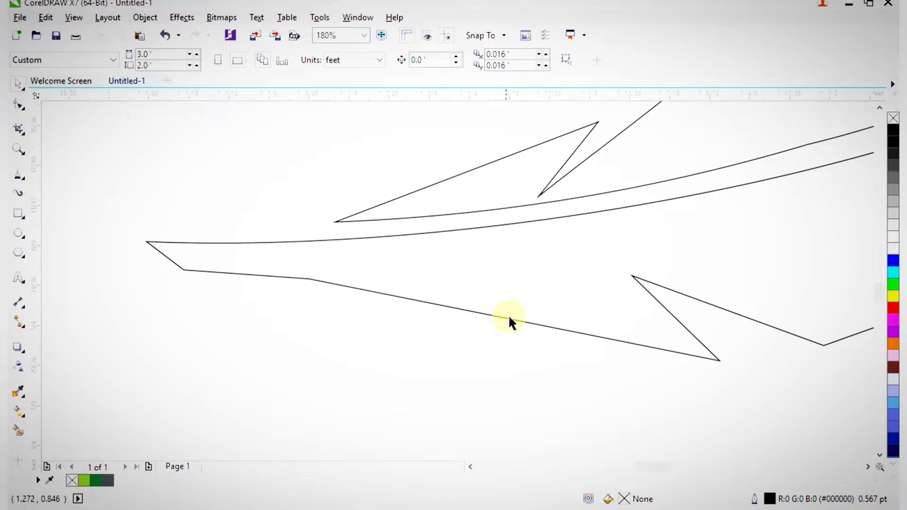
{"action": "left_click", "coordinate": [719, 358]}
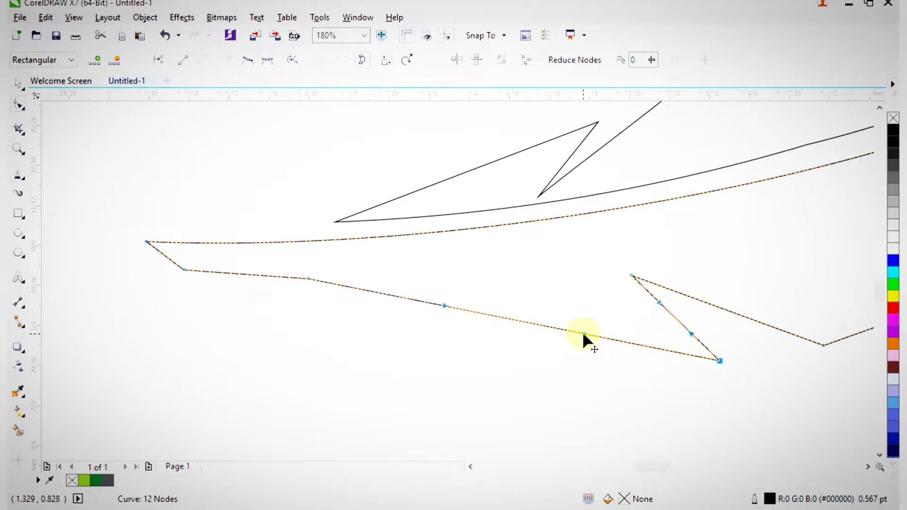
{"action": "left_click_drag", "start_coordinate": [583, 334], "coordinate": [454, 308]}
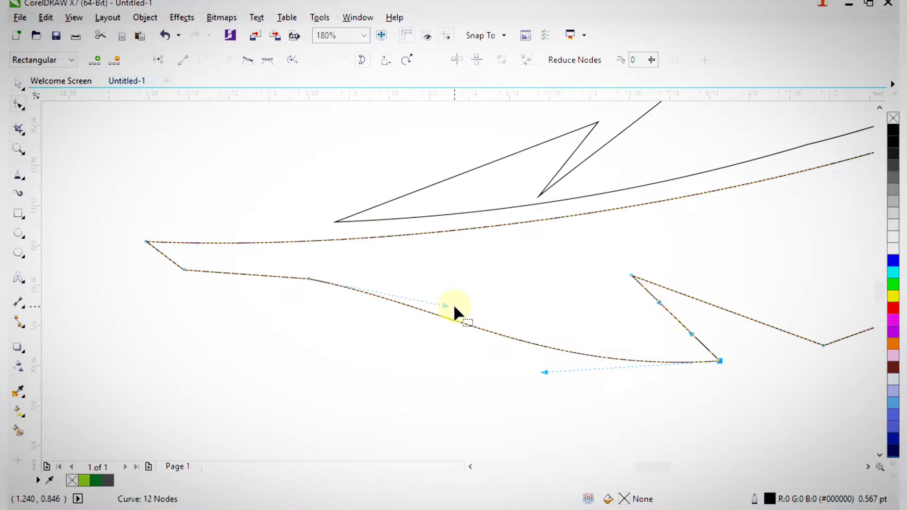
{"action": "left_click", "coordinate": [432, 292]}
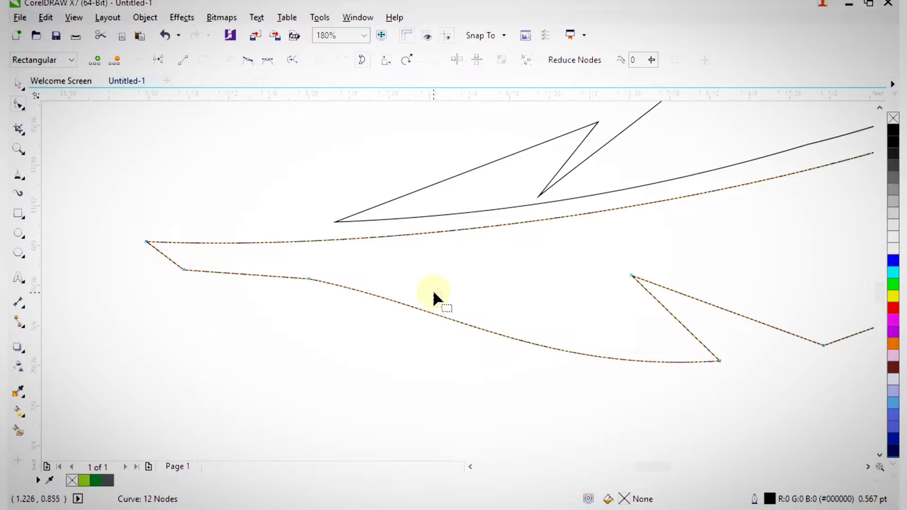
Step: Raise the outgoing handle of the underside node near the left tip to refine the curve leading to the larger notch
{"action": "left_click", "coordinate": [310, 279]}
{"action": "left_click_drag", "start_coordinate": [443, 306], "coordinate": [432, 287]}
{"action": "key", "text": "space"}
{"action": "scroll", "coordinate": [504, 308], "scroll_direction": "down", "scroll_amount": 1}
{"action": "scroll", "coordinate": [522, 307], "scroll_direction": "down", "scroll_amount": 3}
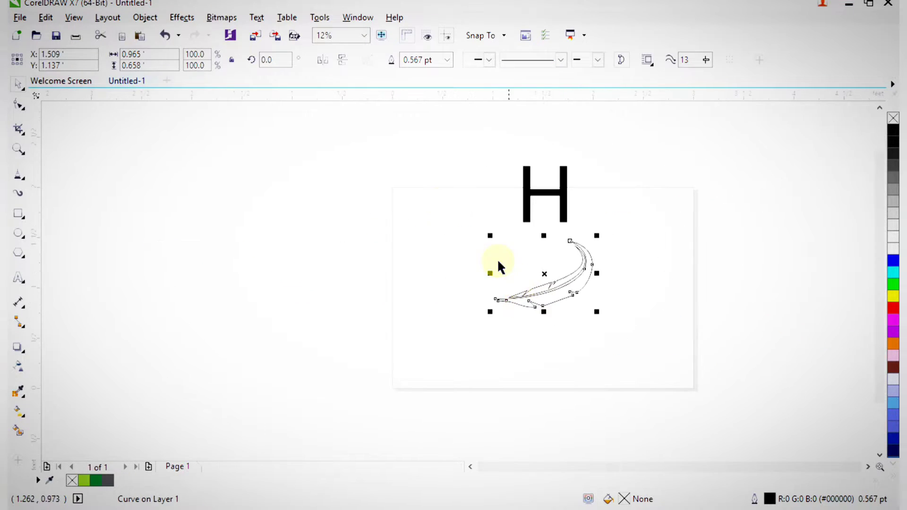
Step: Try to delete the node at the inner bend of the second shape's horn
{"action": "key", "text": "F2"}
{"action": "left_click_drag", "start_coordinate": [409, 171], "coordinate": [632, 349]}
{"action": "left_click", "coordinate": [605, 428]}
{"action": "key", "text": "F2"}
{"action": "left_click_drag", "start_coordinate": [396, 213], "coordinate": [614, 398]}
{"action": "left_click_drag", "start_coordinate": [385, 295], "coordinate": [508, 378]}
{"action": "left_click", "coordinate": [603, 259]}
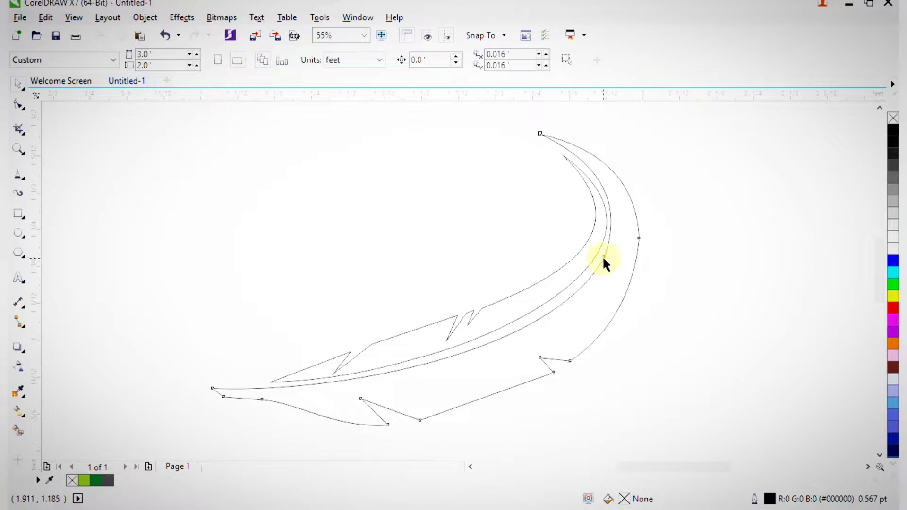
{"action": "key", "text": "F10"}
{"action": "double_click", "coordinate": [605, 259]}
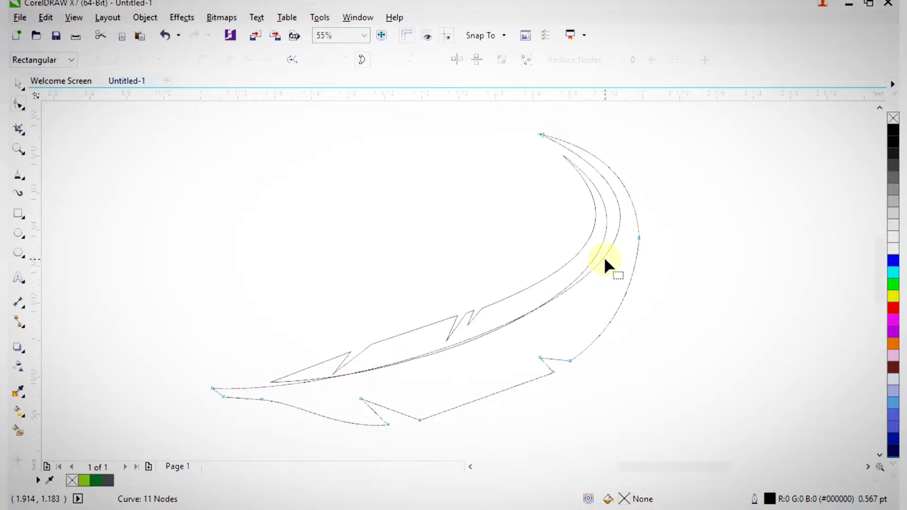
Step: Undo the deletion of the inner bend node and deselect the shape
{"action": "key", "text": "ctrl+z"}
{"action": "key", "text": "space"}
{"action": "left_click", "coordinate": [726, 360]}
{"action": "scroll", "coordinate": [647, 310], "scroll_direction": "down", "scroll_amount": 2}
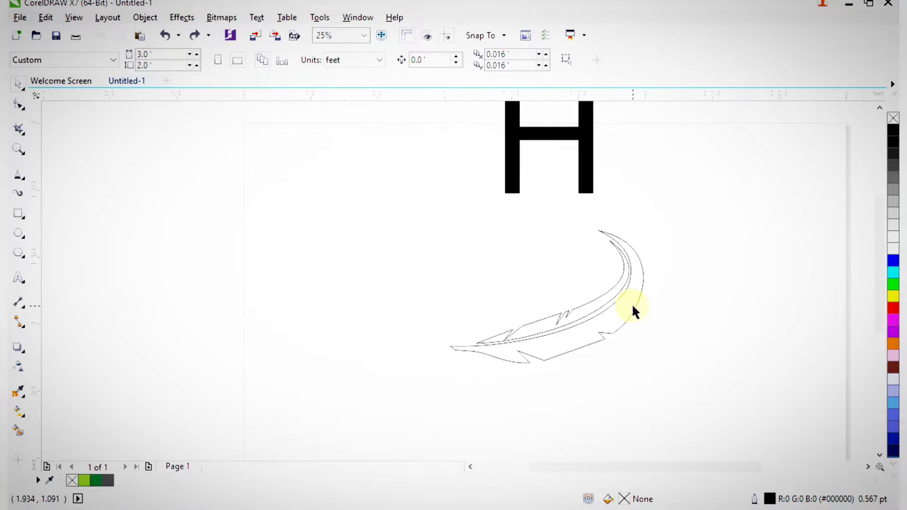
Step: Delete the node at the outer bend of the second shape's horn and deselect the shape
{"action": "scroll", "coordinate": [648, 349], "scroll_direction": "up", "scroll_amount": 2}
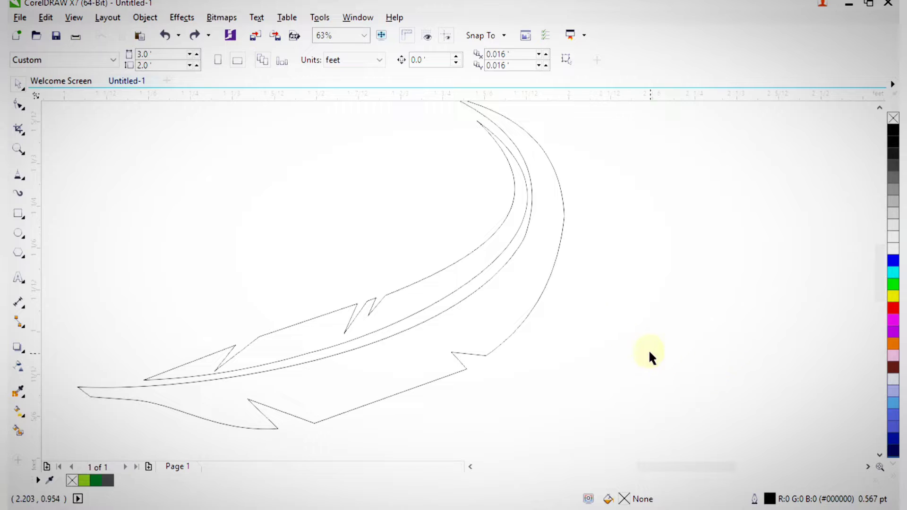
{"action": "left_click", "coordinate": [564, 214]}
{"action": "key", "text": "space"}
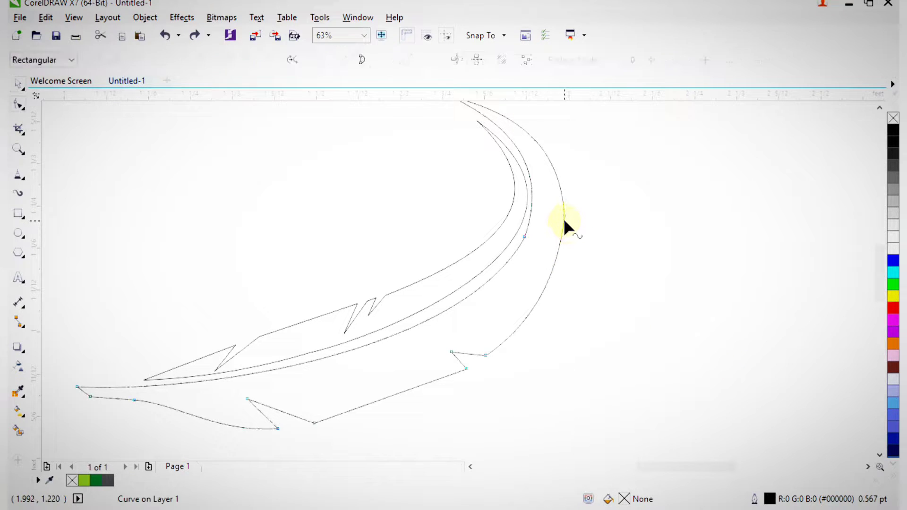
{"action": "double_click", "coordinate": [564, 217]}
{"action": "scroll", "coordinate": [618, 260], "scroll_direction": "down", "scroll_amount": 2}
{"action": "key", "text": "F2"}
{"action": "left_click_drag", "start_coordinate": [450, 201], "coordinate": [626, 337]}
{"action": "key", "text": "space"}
{"action": "left_click", "coordinate": [652, 303]}
{"action": "key", "text": "F2"}
{"action": "scroll", "coordinate": [421, 177], "scroll_direction": "down", "scroll_amount": 2}
{"action": "left_click_drag", "start_coordinate": [322, 133], "coordinate": [497, 291]}
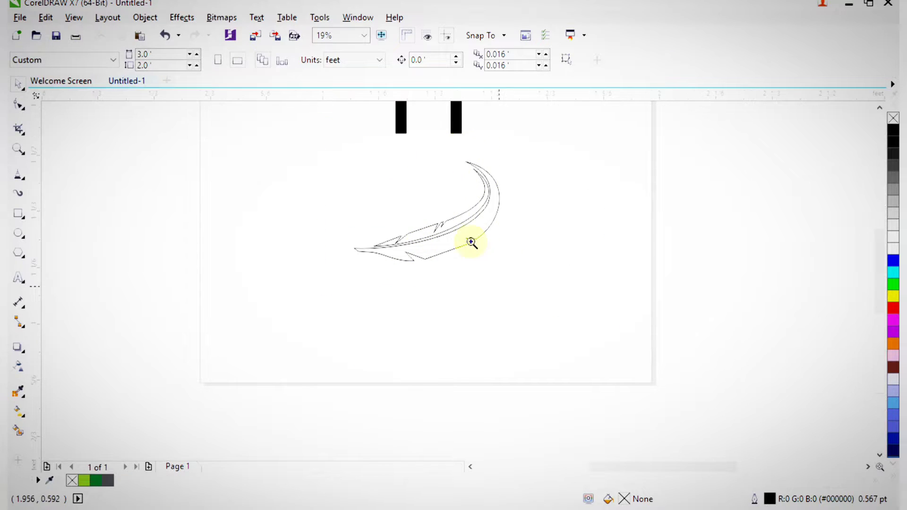
Step: Draw a closed T-shaped stem about 0.292 by 0.451 ft above the feather's left part, with a slanted lower end following the feather
{"action": "key", "text": "F2"}
{"action": "left_click_drag", "start_coordinate": [340, 117], "coordinate": [543, 362]}
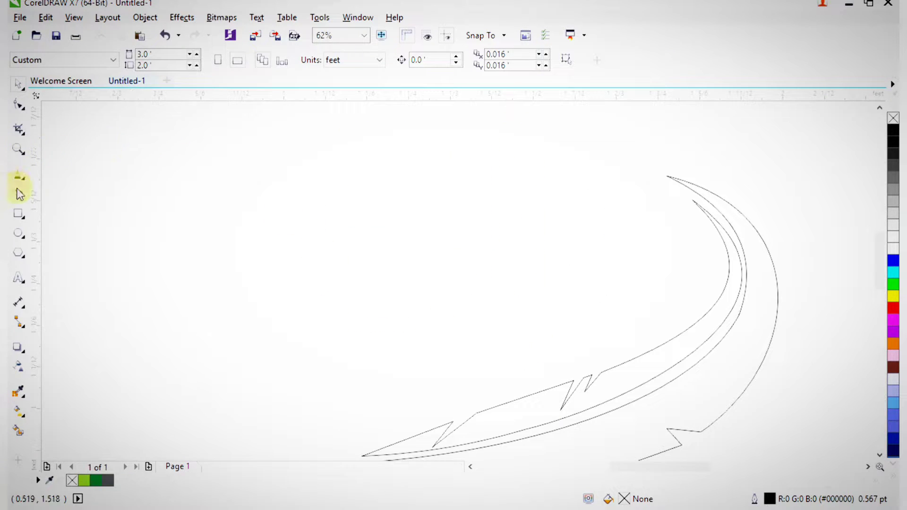
{"action": "left_click", "coordinate": [19, 175]}
{"action": "left_click_drag", "start_coordinate": [506, 329], "coordinate": [534, 426]}
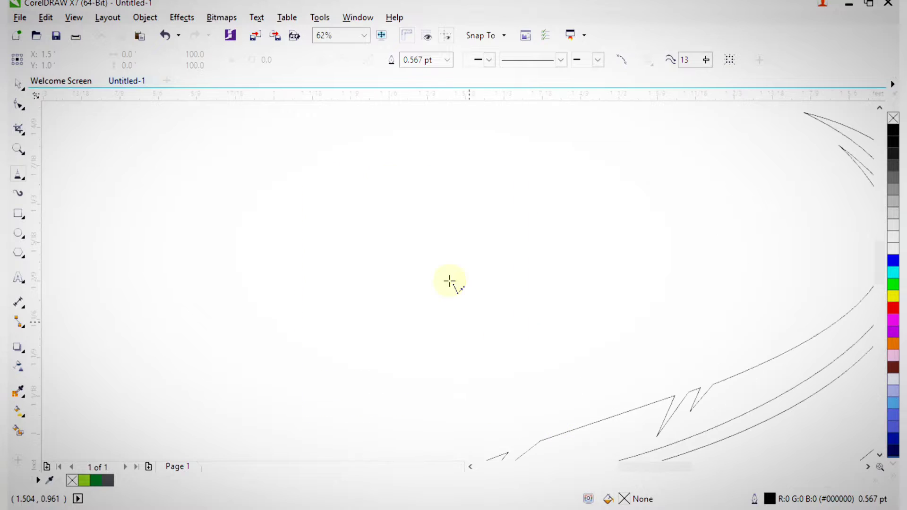
{"action": "left_click", "coordinate": [392, 140]}
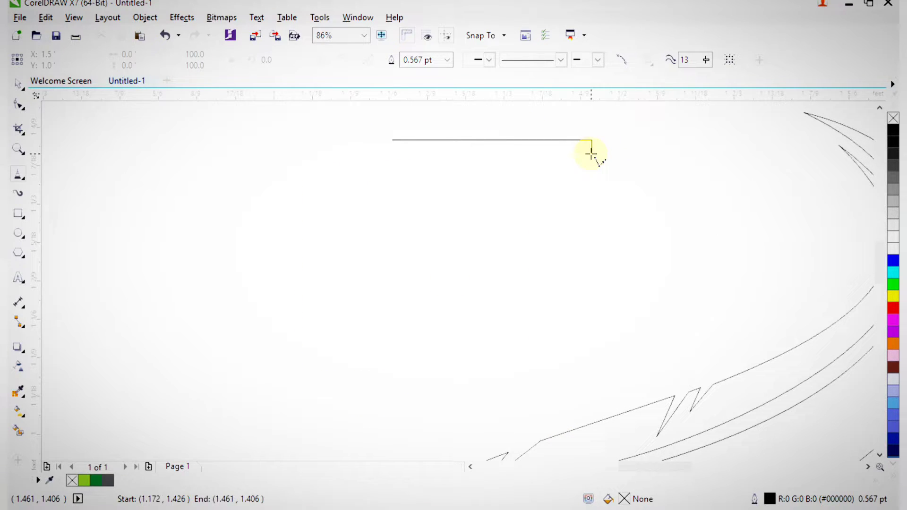
{"action": "left_click", "coordinate": [592, 154]}
{"action": "left_click", "coordinate": [536, 153]}
{"action": "left_click", "coordinate": [526, 421]}
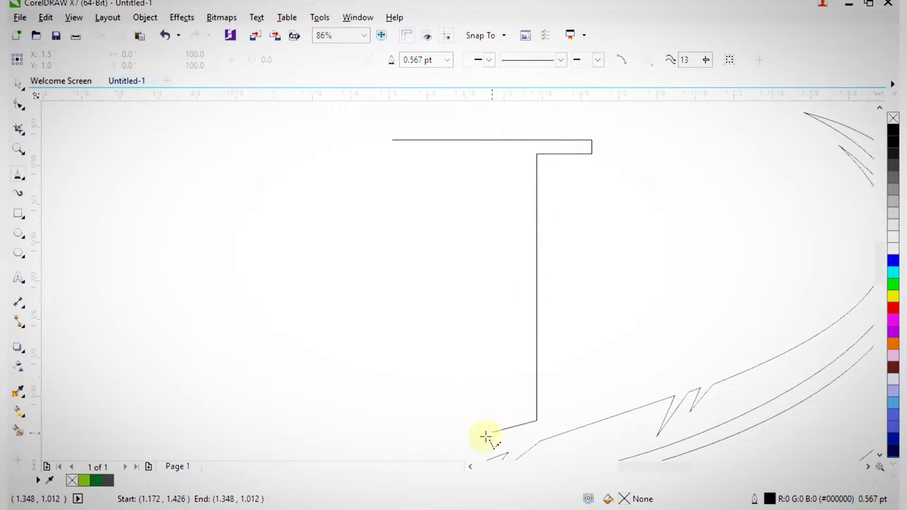
{"action": "left_click", "coordinate": [456, 415]}
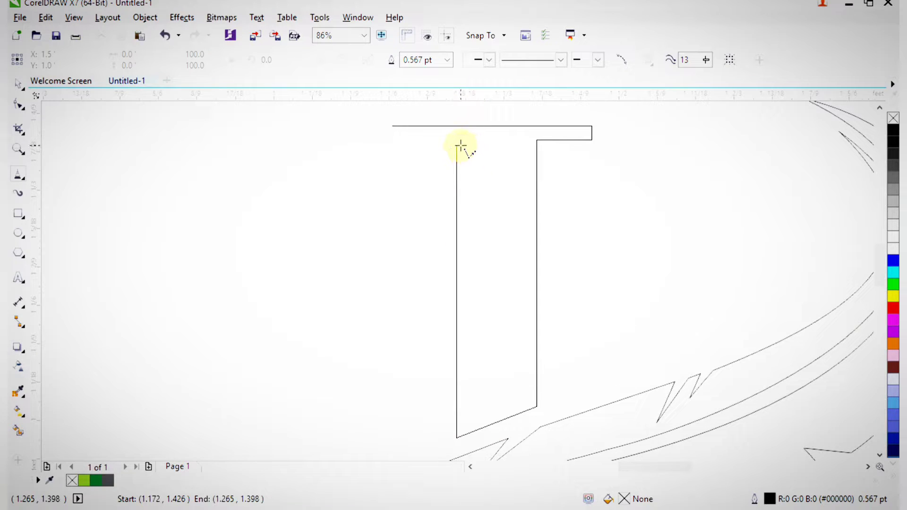
{"action": "left_click", "coordinate": [457, 143]}
{"action": "left_click", "coordinate": [390, 142]}
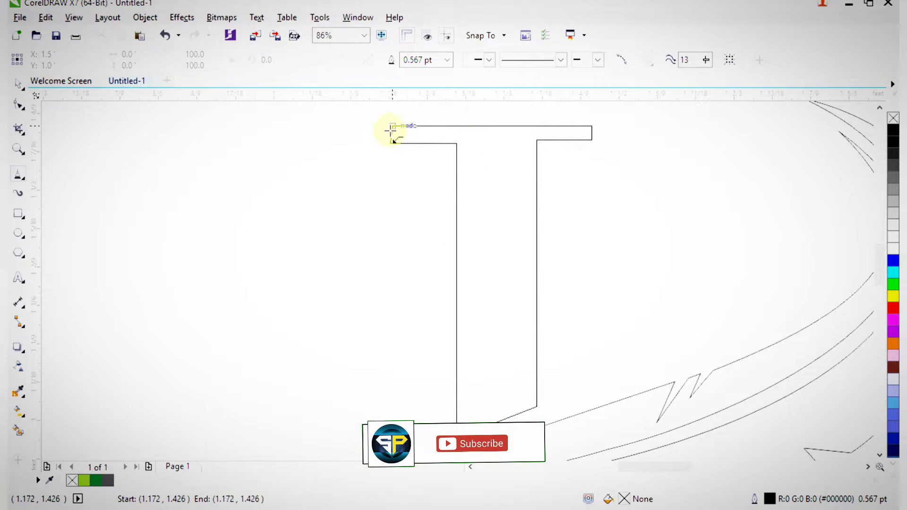
{"action": "left_click", "coordinate": [392, 126]}
Step: Draw a closed partial stem about 0.226 by 0.34 ft inside the feather's curve, with a left-pointing serif and a tapered lower point
{"action": "scroll", "coordinate": [472, 150], "scroll_direction": "down", "scroll_amount": 4}
{"action": "key", "text": "F2"}
{"action": "left_click_drag", "start_coordinate": [419, 108], "coordinate": [565, 248]}
{"action": "key", "text": "F2"}
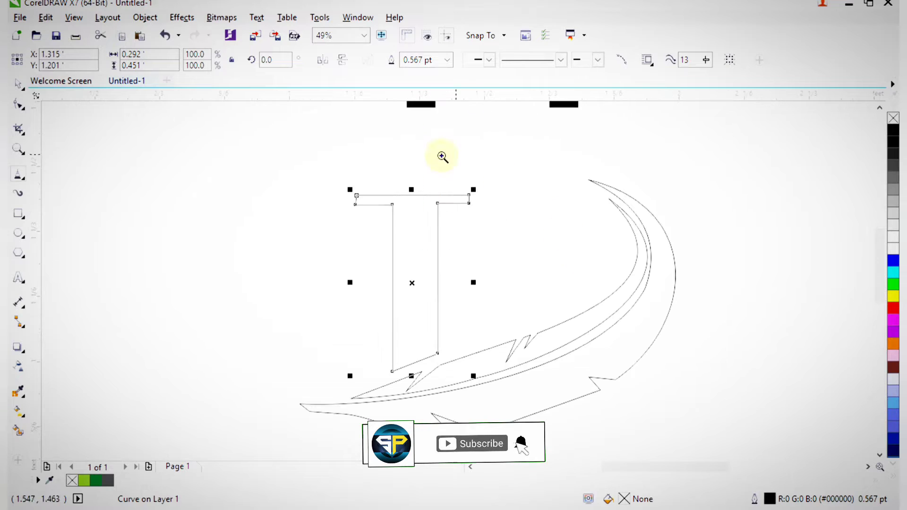
{"action": "left_click_drag", "start_coordinate": [438, 162], "coordinate": [685, 385]}
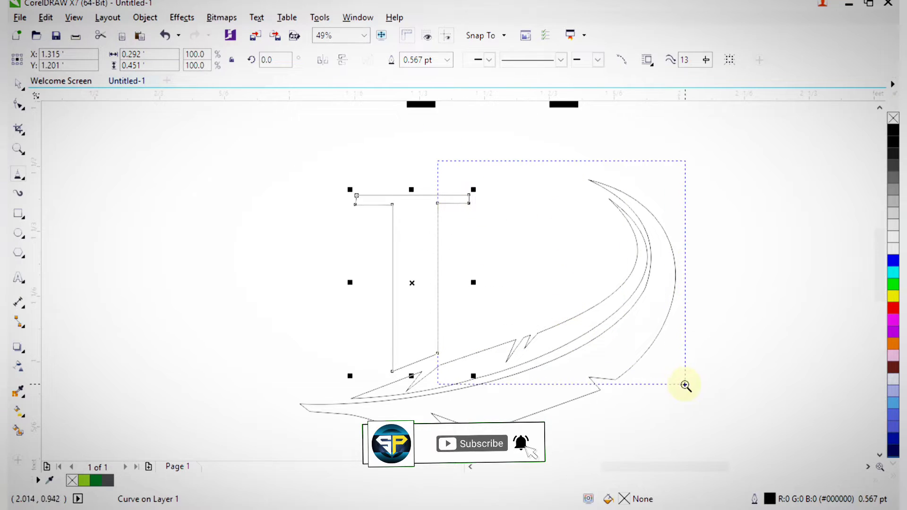
{"action": "left_click", "coordinate": [433, 158]}
{"action": "left_click", "coordinate": [514, 158]}
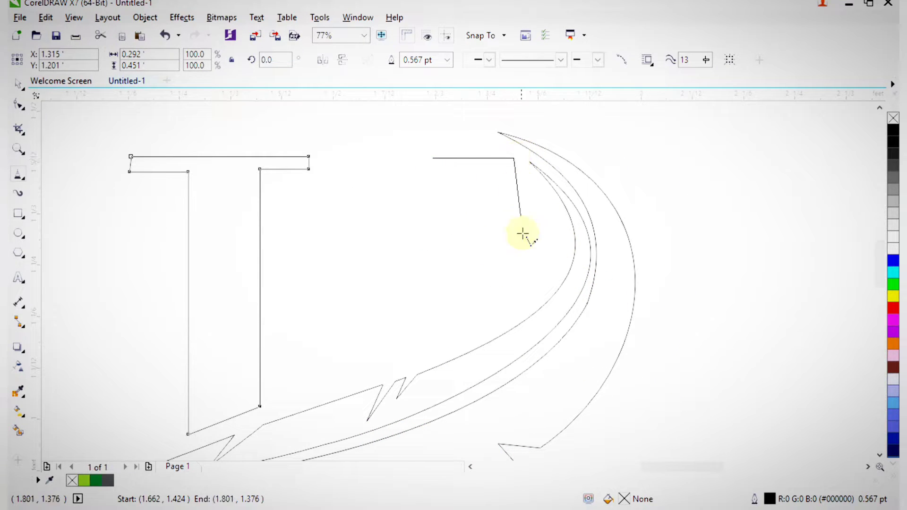
{"action": "left_click", "coordinate": [530, 296]}
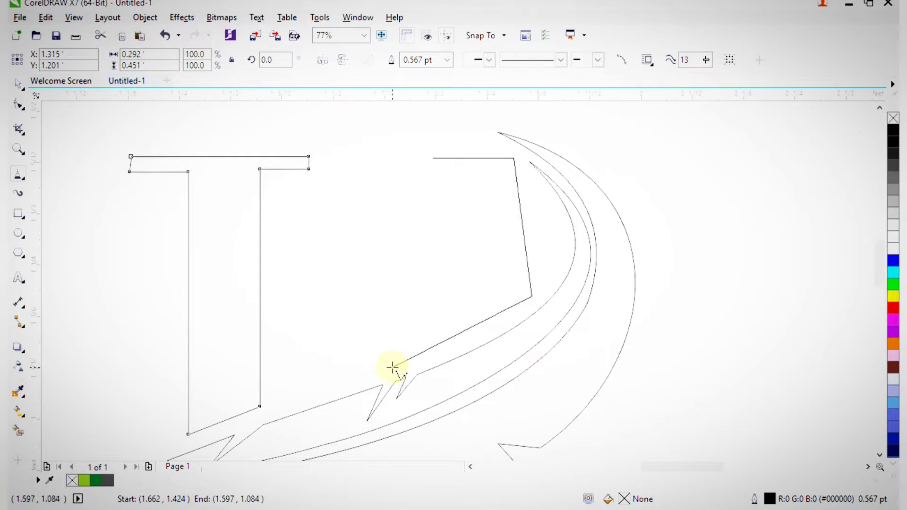
{"action": "left_click", "coordinate": [396, 365]}
{"action": "left_click", "coordinate": [486, 307]}
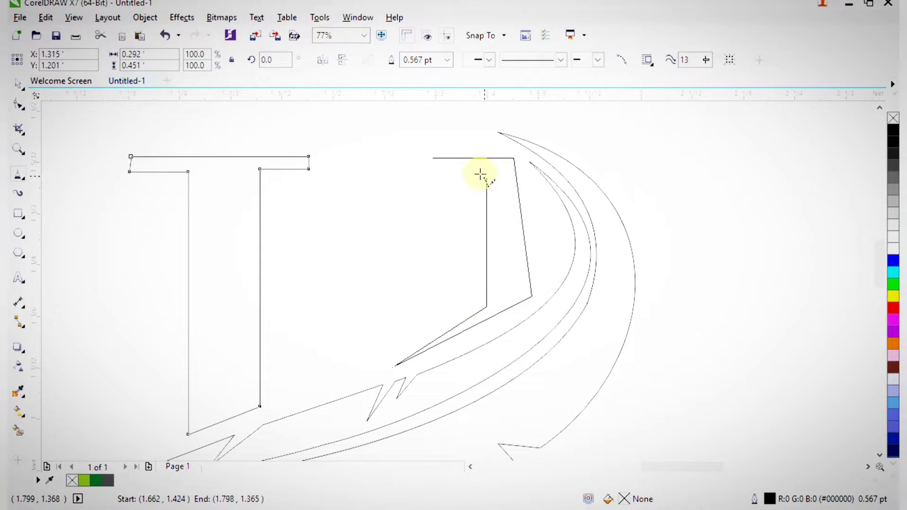
{"action": "left_click", "coordinate": [487, 171]}
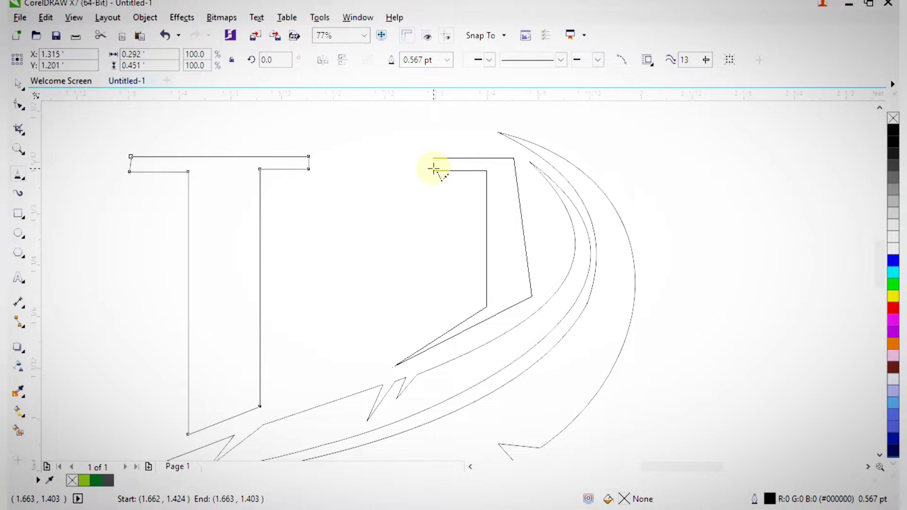
{"action": "left_click", "coordinate": [434, 159]}
Step: Outline a stepped serif foot about 0.296 by 0.081 ft beneath the feather's left part, in line with the left stem
{"action": "scroll", "coordinate": [449, 193], "scroll_direction": "down", "scroll_amount": 2}
{"action": "key", "text": "F2"}
{"action": "left_click_drag", "start_coordinate": [304, 157], "coordinate": [501, 368]}
{"action": "left_click_drag", "start_coordinate": [345, 162], "coordinate": [557, 399]}
{"action": "left_click_drag", "start_coordinate": [427, 263], "coordinate": [489, 376]}
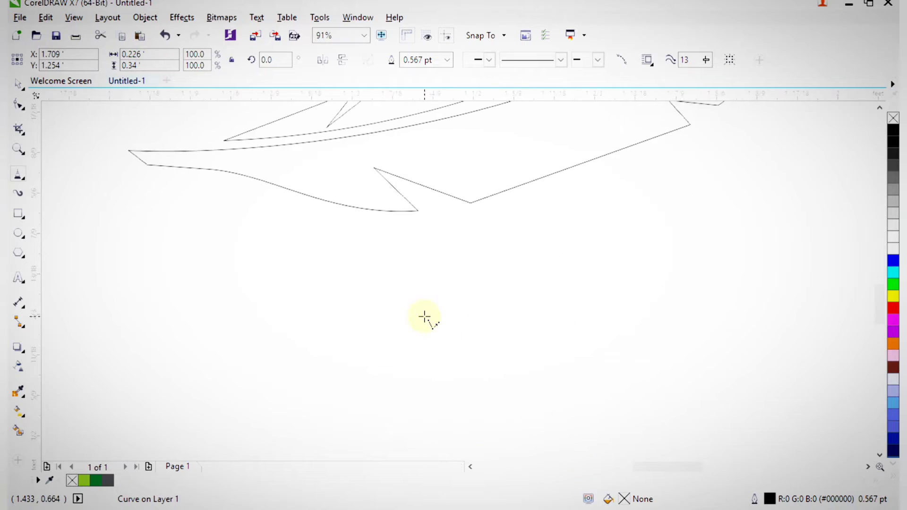
{"action": "left_click", "coordinate": [301, 224]}
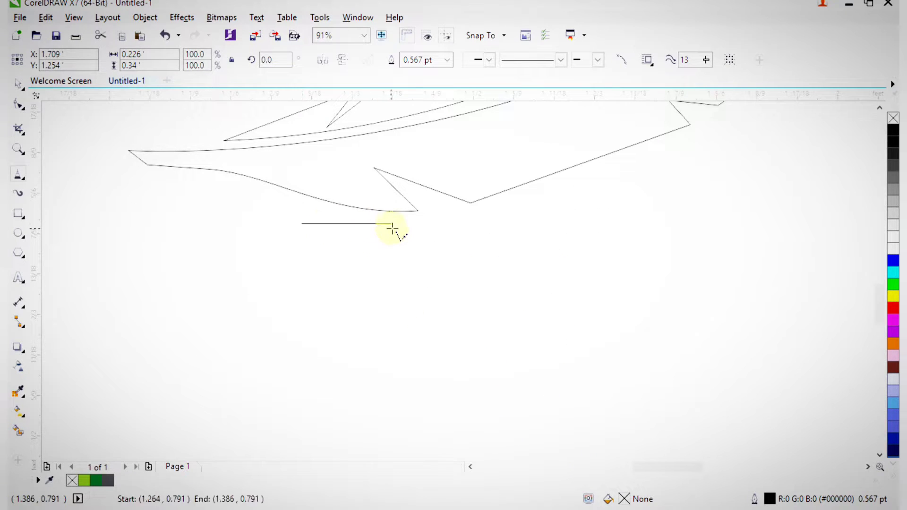
{"action": "left_click", "coordinate": [395, 224]}
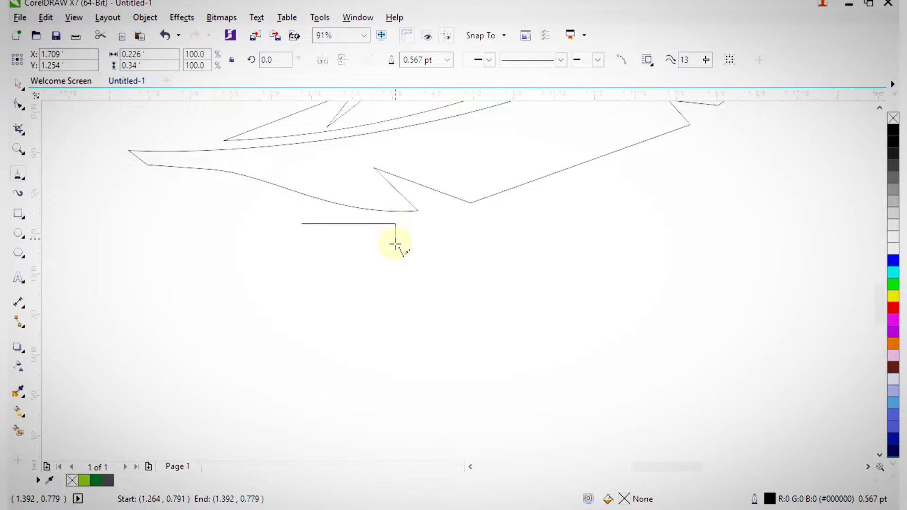
{"action": "left_click", "coordinate": [459, 267]}
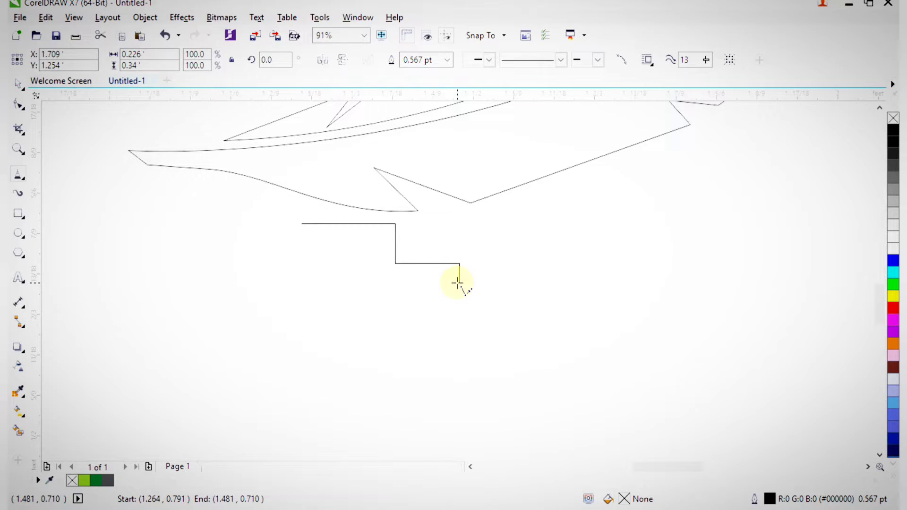
{"action": "left_click", "coordinate": [458, 283]}
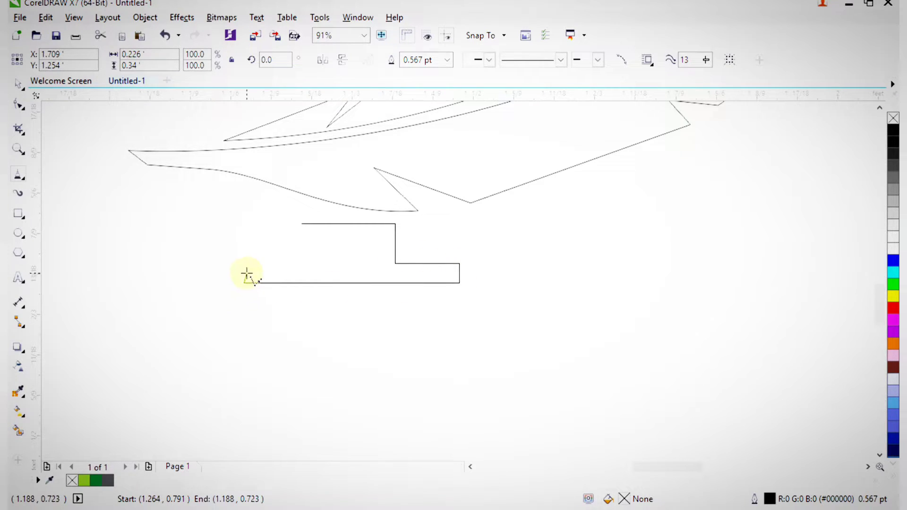
{"action": "left_click", "coordinate": [298, 267]}
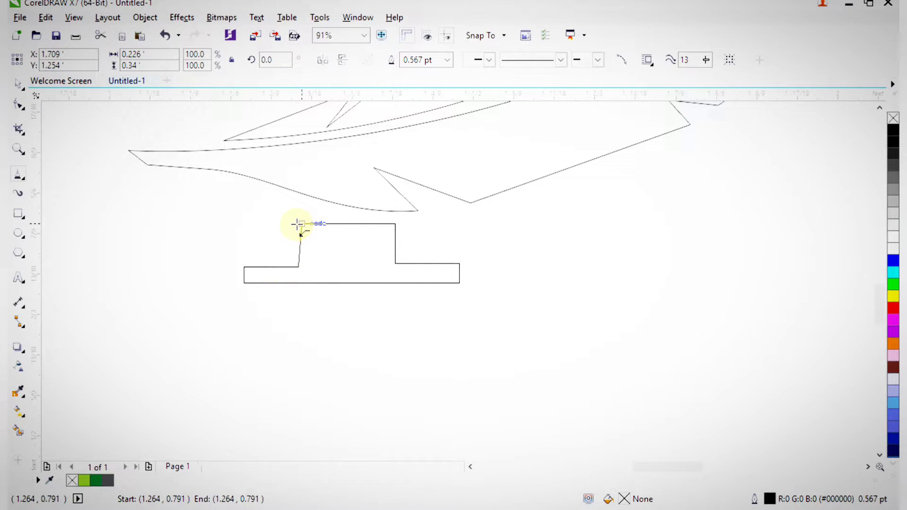
Step: Add the upper-left corner of the stepped foot and close its outline precisely on the starting node
{"action": "key", "text": "F2"}
{"action": "left_click_drag", "start_coordinate": [277, 209], "coordinate": [350, 265]}
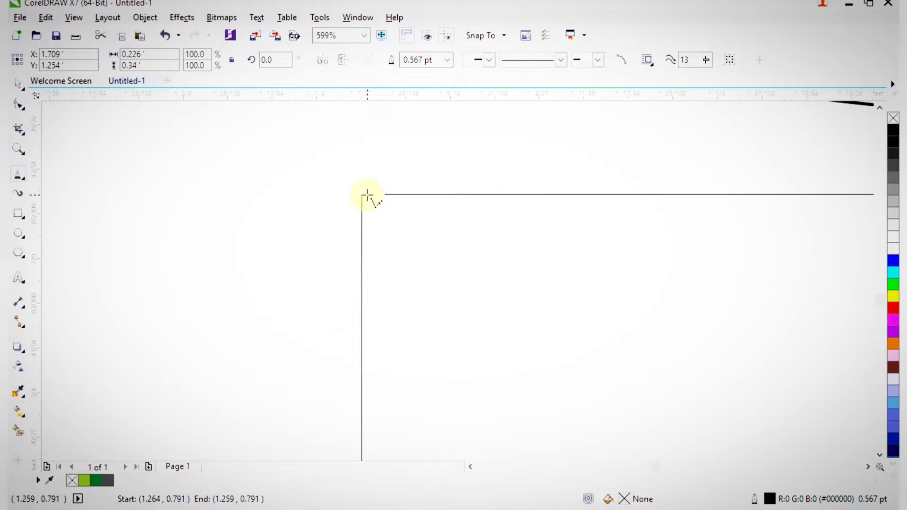
{"action": "scroll", "coordinate": [400, 196], "scroll_direction": "down", "scroll_amount": 3}
{"action": "key", "text": "F2"}
{"action": "left_click_drag", "start_coordinate": [370, 179], "coordinate": [431, 235]}
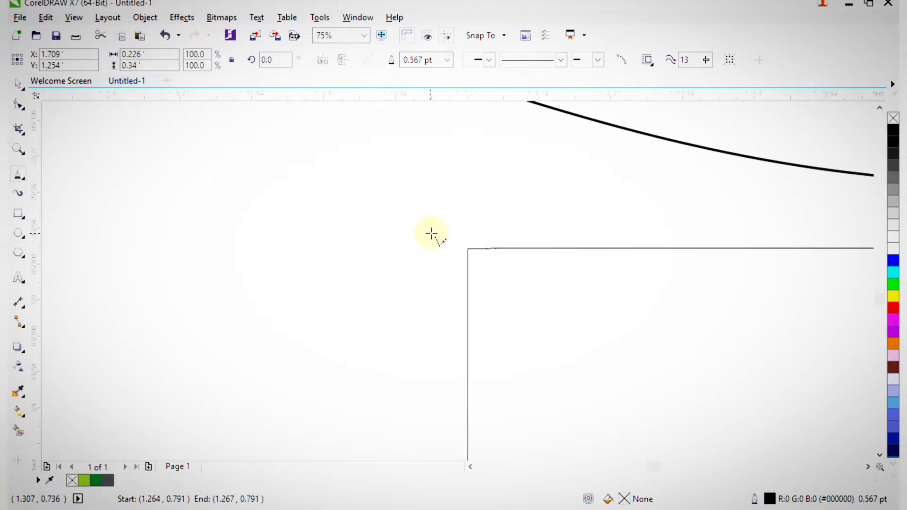
{"action": "key", "text": "F2"}
{"action": "left_click_drag", "start_coordinate": [401, 203], "coordinate": [566, 299]}
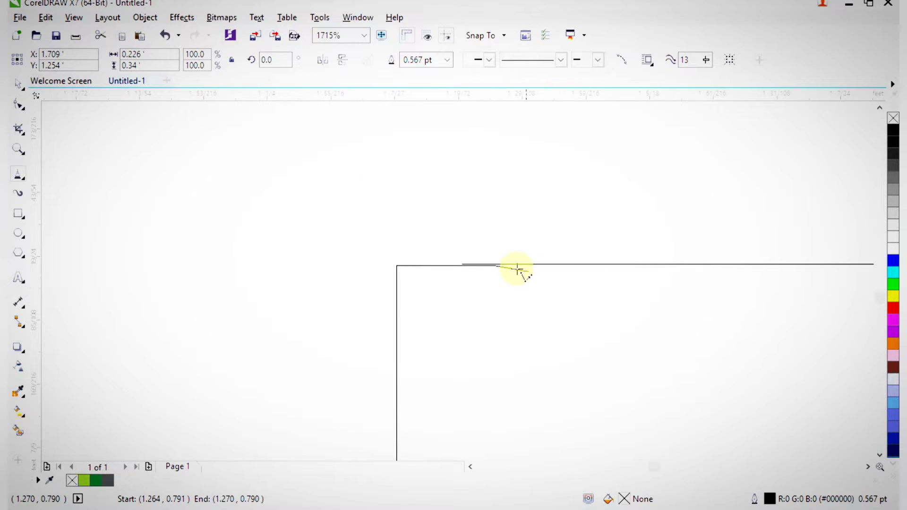
{"action": "left_click", "coordinate": [463, 265]}
Step: Draw a closed serif foot about 0.291 by 0.213 ft beneath the feather's right part, with a slanted top edge following the feather
{"action": "scroll", "coordinate": [481, 274], "scroll_direction": "down", "scroll_amount": 10}
{"action": "key", "text": "F2"}
{"action": "left_click_drag", "start_coordinate": [507, 231], "coordinate": [700, 353]}
{"action": "left_click", "coordinate": [467, 197]}
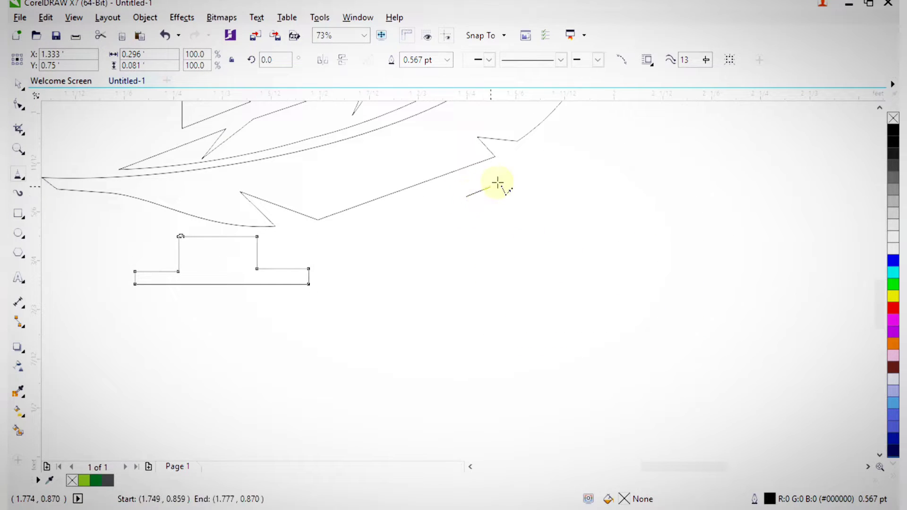
{"action": "left_click", "coordinate": [538, 154]}
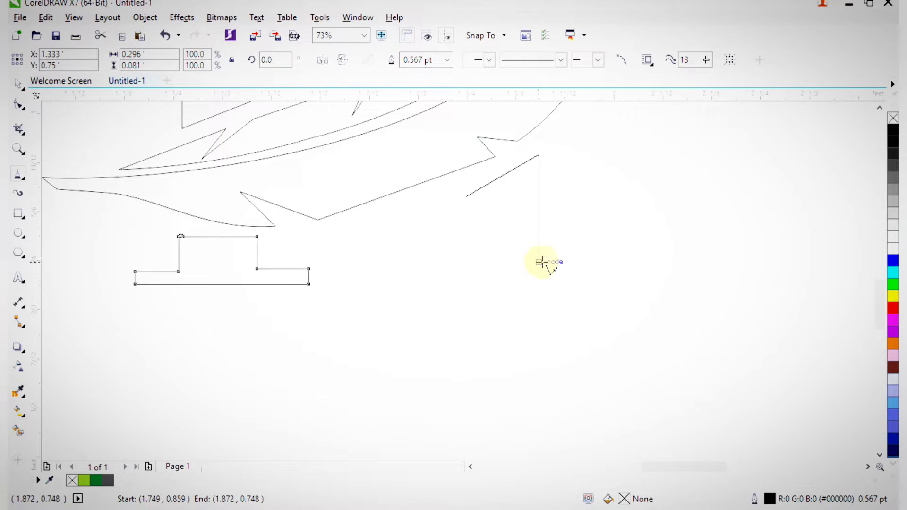
{"action": "left_click", "coordinate": [538, 261]}
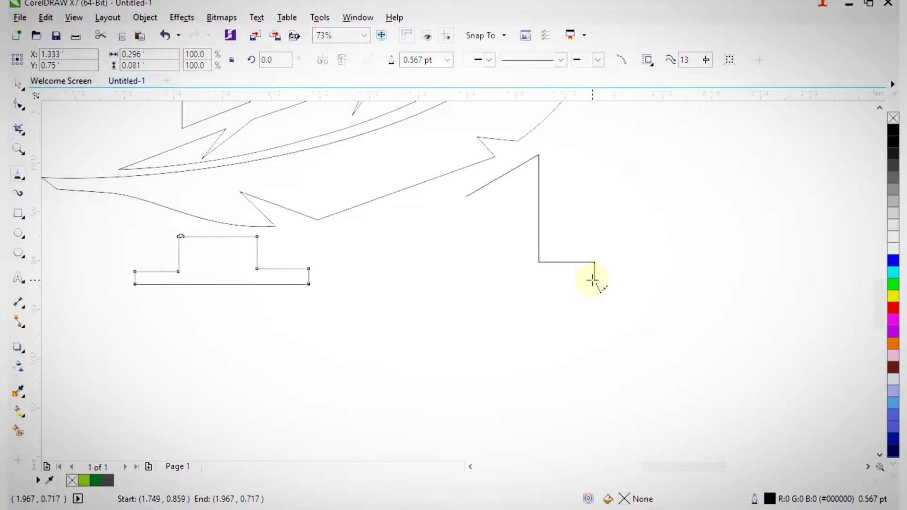
{"action": "left_click", "coordinate": [594, 280]}
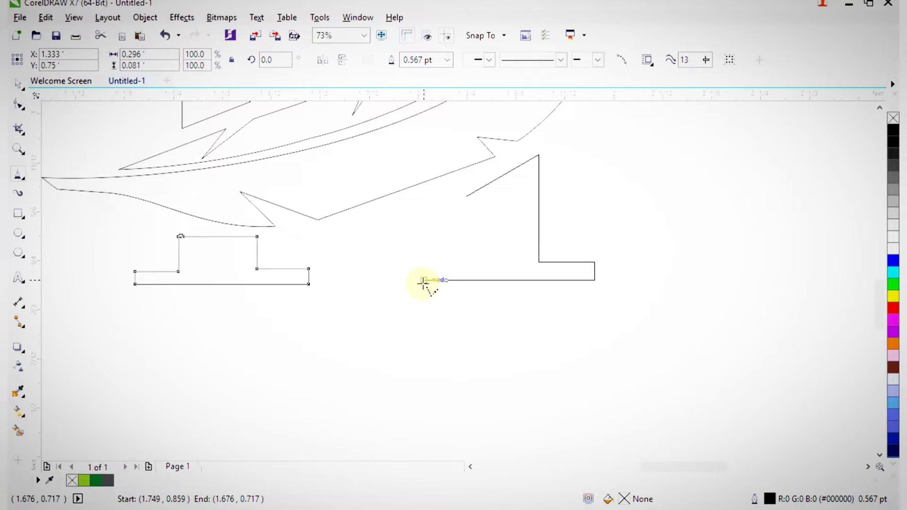
{"action": "left_click", "coordinate": [425, 266]}
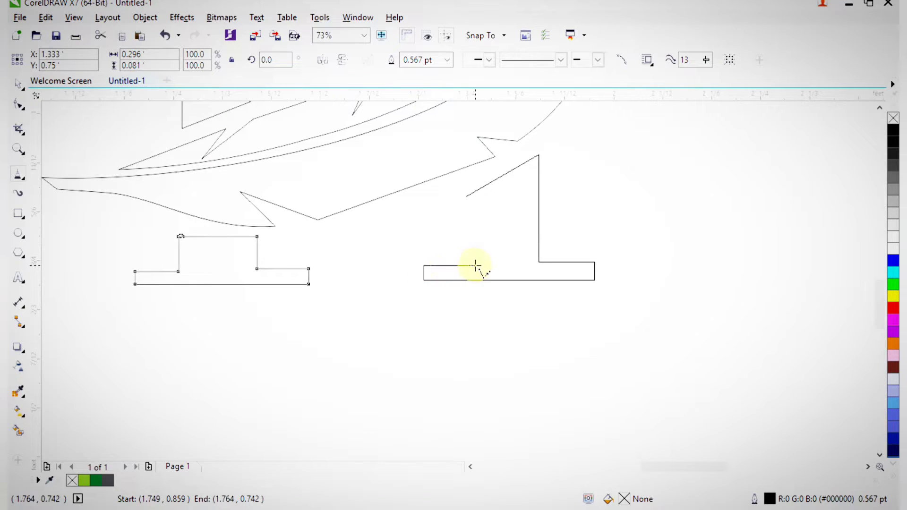
{"action": "left_click", "coordinate": [464, 266]}
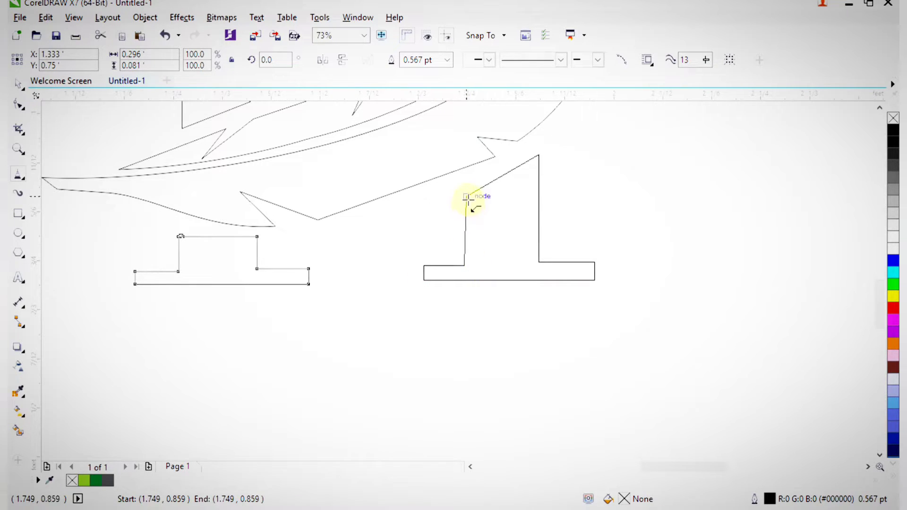
{"action": "left_click", "coordinate": [466, 196]}
Step: Leave the polyline drawing mode, switch to the Pick tool and deselect the right serif foot
{"action": "scroll", "coordinate": [563, 221], "scroll_direction": "down", "scroll_amount": 3}
{"action": "key", "text": "F2"}
{"action": "left_click_drag", "start_coordinate": [434, 135], "coordinate": [590, 294]}
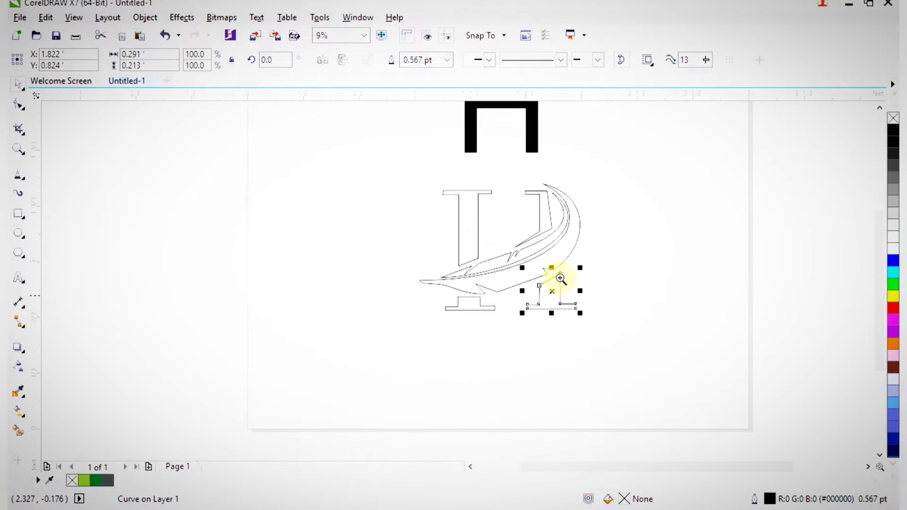
{"action": "key", "text": "F2"}
{"action": "left_click_drag", "start_coordinate": [403, 166], "coordinate": [592, 365]}
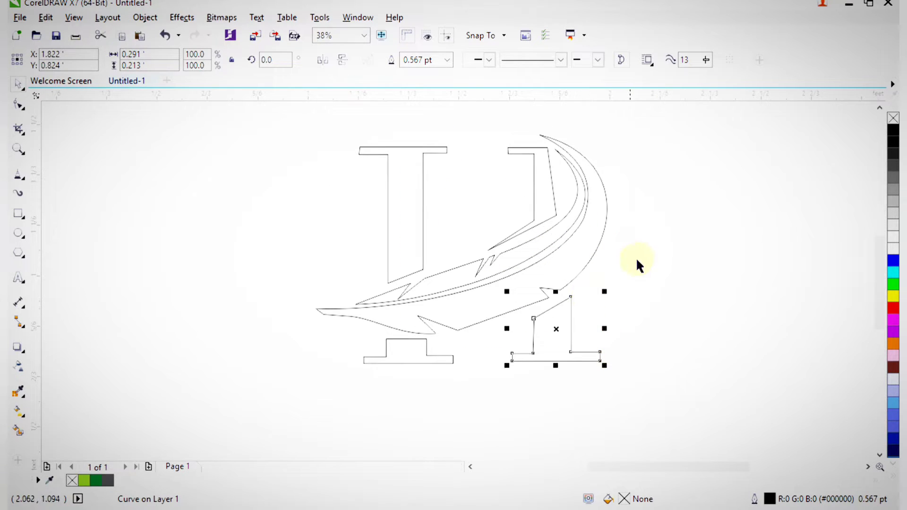
{"action": "key", "text": "space"}
{"action": "left_click", "coordinate": [648, 268]}
{"action": "key", "text": "Escape"}
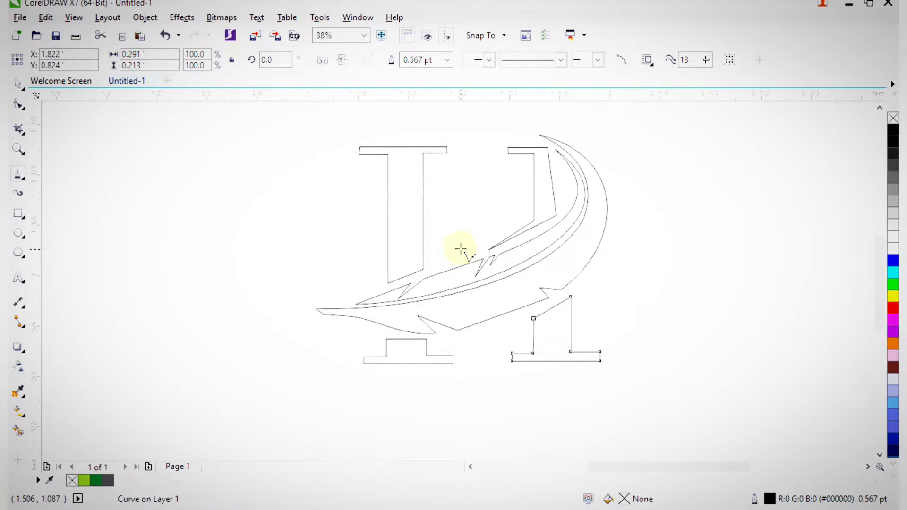
{"action": "left_click", "coordinate": [18, 84]}
{"action": "left_click", "coordinate": [184, 201]}
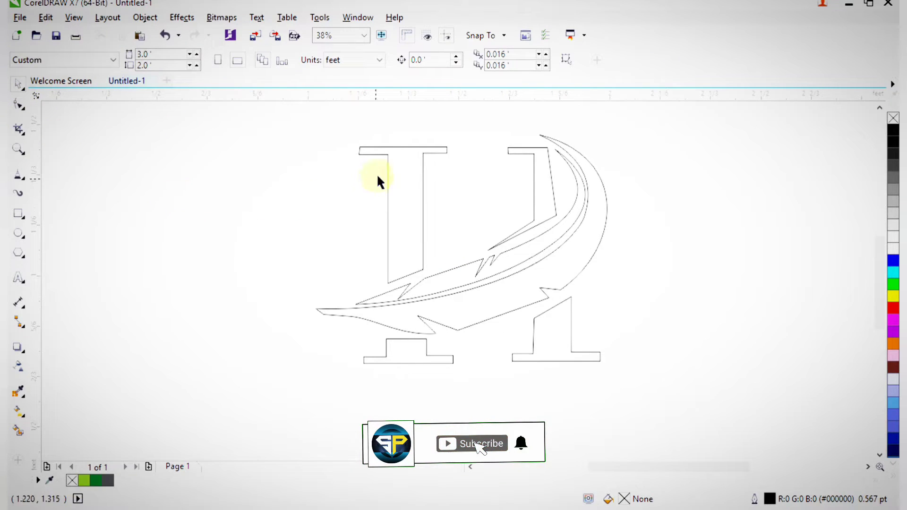
Step: Fill the left T-shaped stem and the stepped foot below it with dark grey (R90 G91 B93)
{"action": "left_click", "coordinate": [384, 185]}
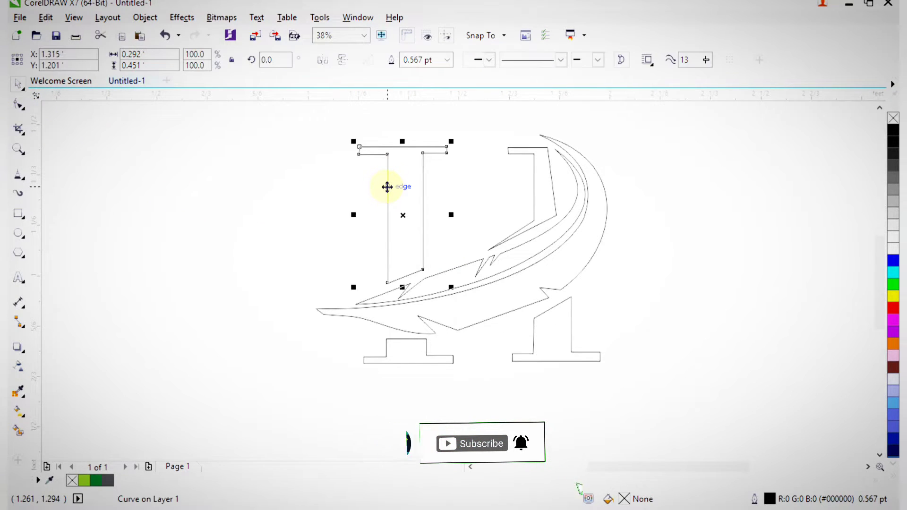
{"action": "left_click", "coordinate": [108, 480]}
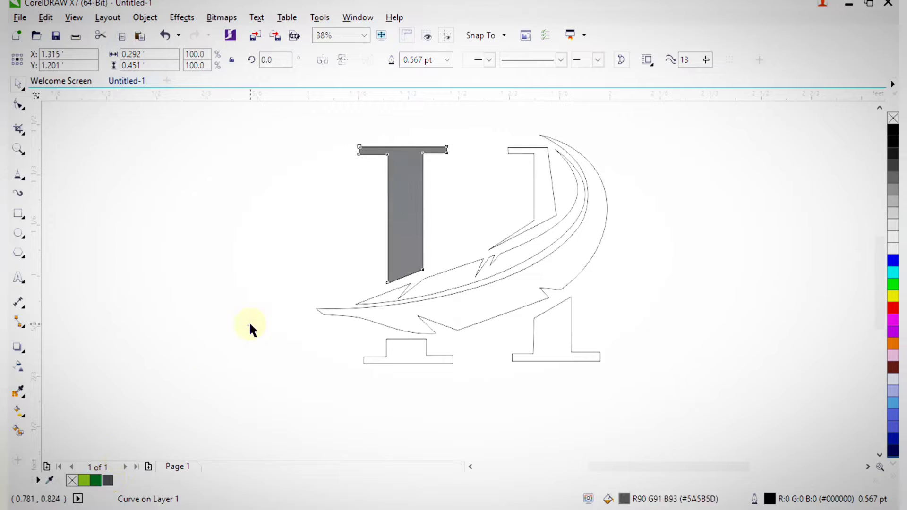
{"action": "left_click", "coordinate": [283, 327]}
{"action": "left_click", "coordinate": [368, 361]}
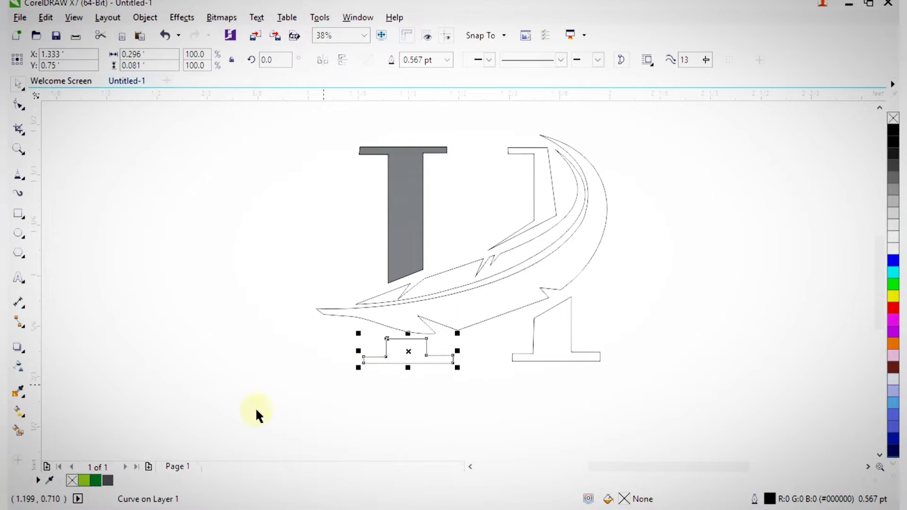
{"action": "left_click", "coordinate": [109, 481]}
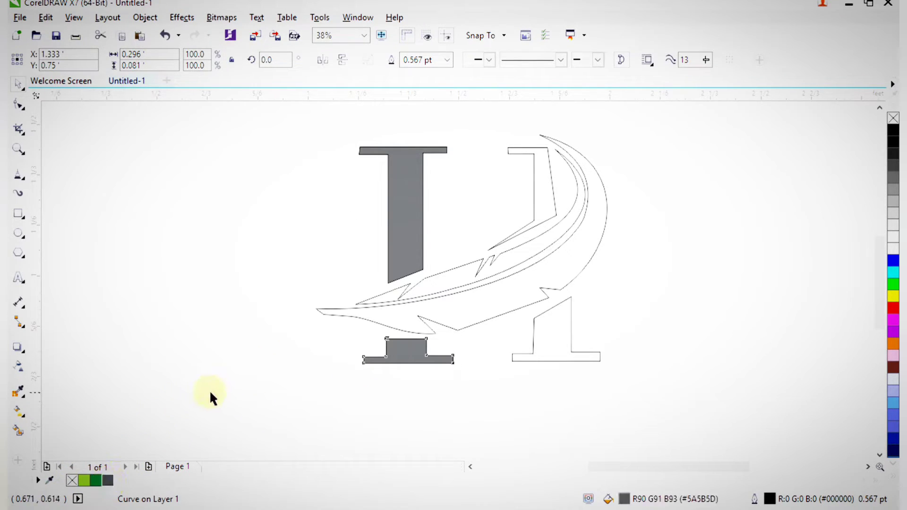
Step: Fill the right serif foot below the feather with dark grey (R90 G91 B93)
{"action": "left_click", "coordinate": [377, 341]}
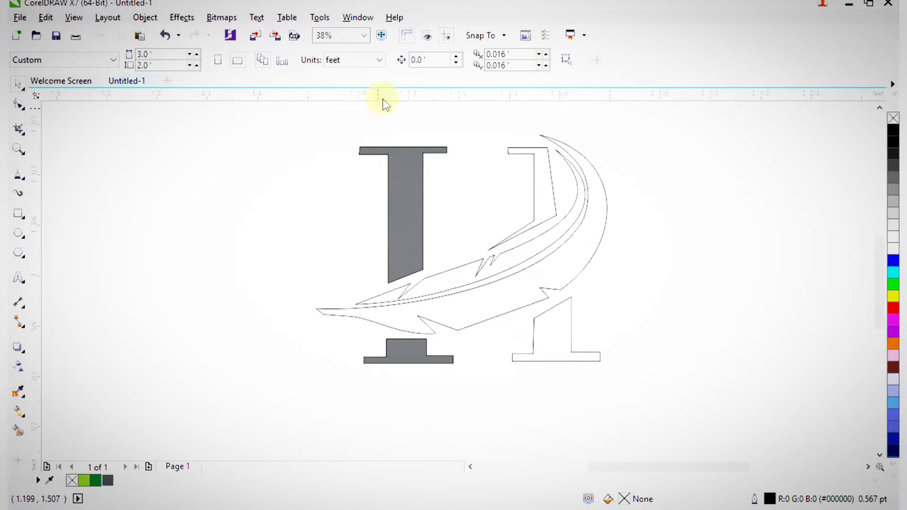
{"action": "left_click_drag", "start_coordinate": [389, 101], "coordinate": [662, 427]}
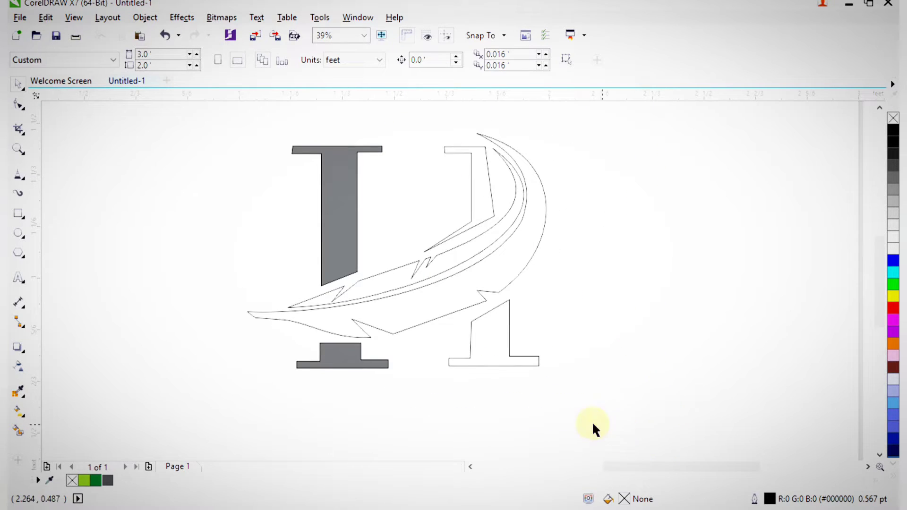
{"action": "left_click", "coordinate": [530, 365]}
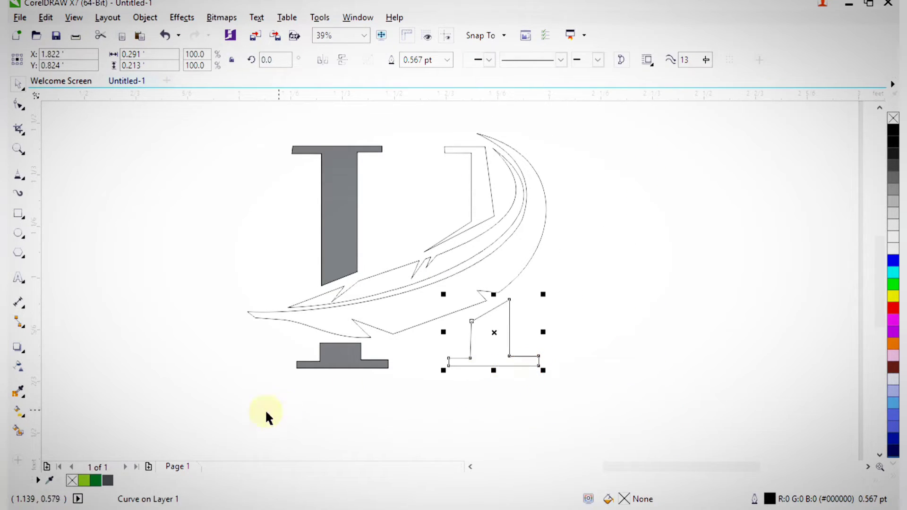
{"action": "left_click", "coordinate": [109, 477]}
Step: Convert the upper-right stem's segments to curves and bend its right edge outward to follow the feather's inner curve
{"action": "key", "text": "z"}
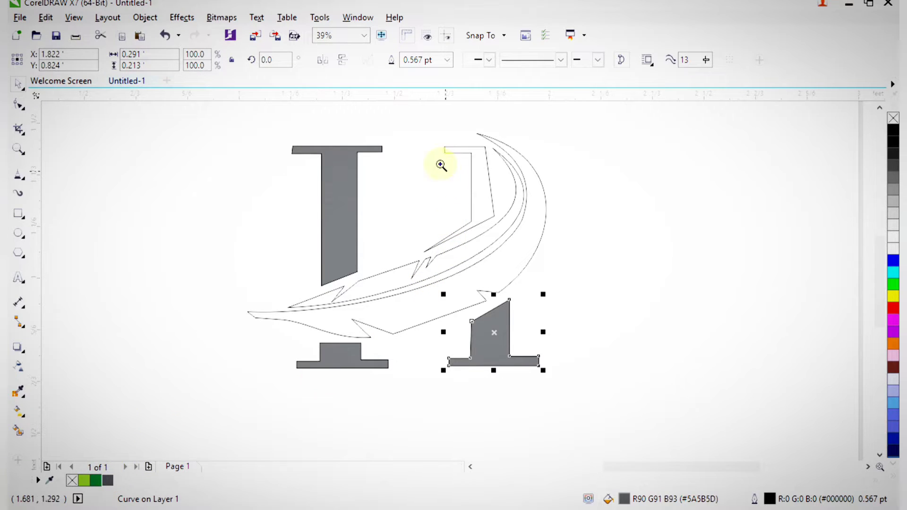
{"action": "mouse_move", "coordinate": [405, 126]}
{"action": "left_mouse_down"}
{"action": "mouse_move", "coordinate": [503, 209]}
{"action": "mouse_move", "coordinate": [531, 309]}
{"action": "left_mouse_up"}
{"action": "left_click", "coordinate": [513, 277]}
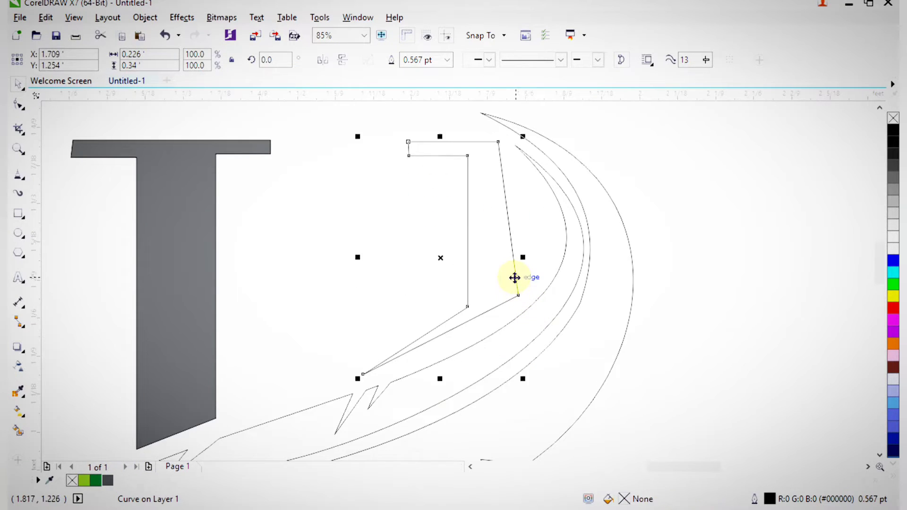
{"action": "left_click", "coordinate": [19, 107]}
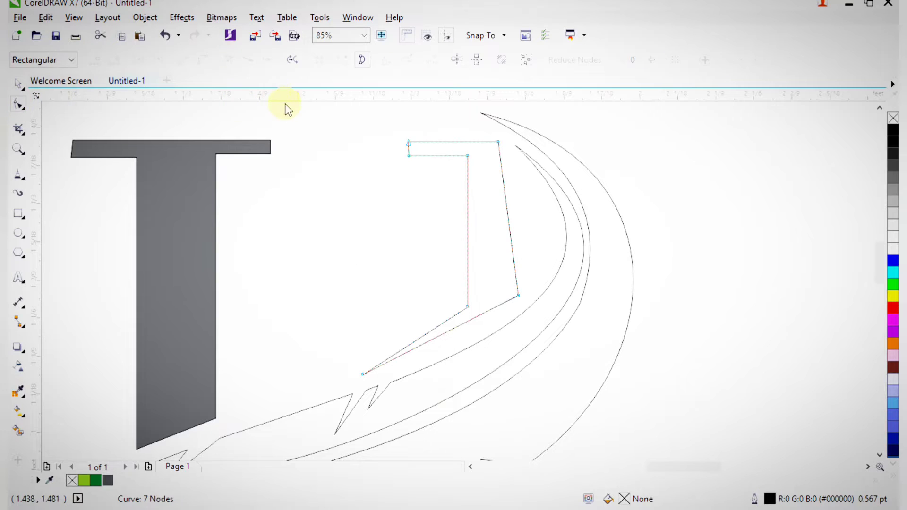
{"action": "left_click_drag", "start_coordinate": [471, 258], "coordinate": [549, 444]}
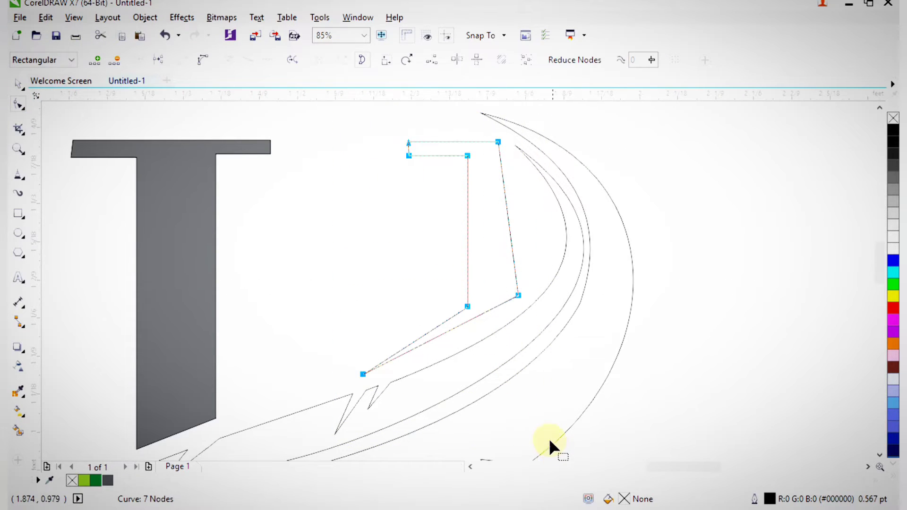
{"action": "key", "text": "F2"}
{"action": "left_click_drag", "start_coordinate": [269, 106], "coordinate": [574, 350]}
{"action": "left_click_drag", "start_coordinate": [565, 283], "coordinate": [618, 276]}
{"action": "key", "text": "space"}
Step: Fill the curved upper-right stem with the same dark grey as the other stem pieces and deselect it
{"action": "key", "text": "F4"}
{"action": "key", "text": "F2"}
{"action": "left_click_drag", "start_coordinate": [484, 219], "coordinate": [667, 347]}
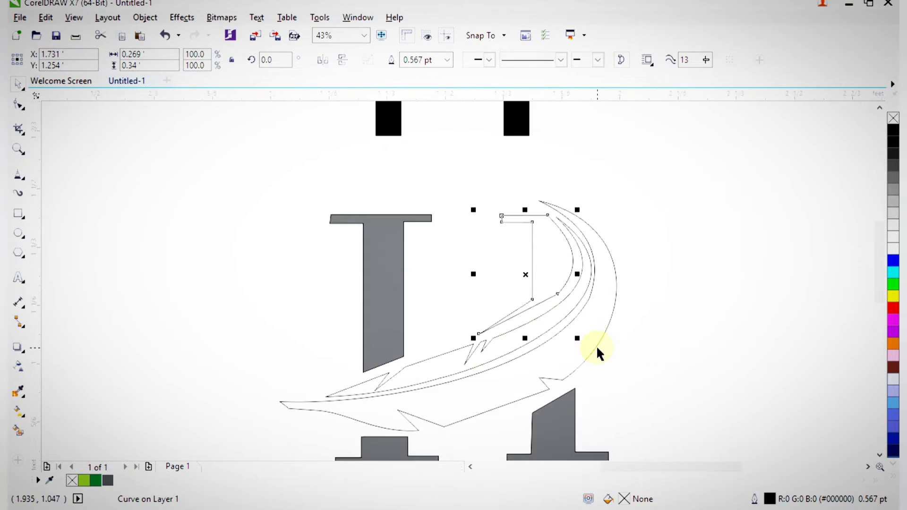
{"action": "left_click", "coordinate": [108, 481]}
{"action": "left_click", "coordinate": [205, 383]}
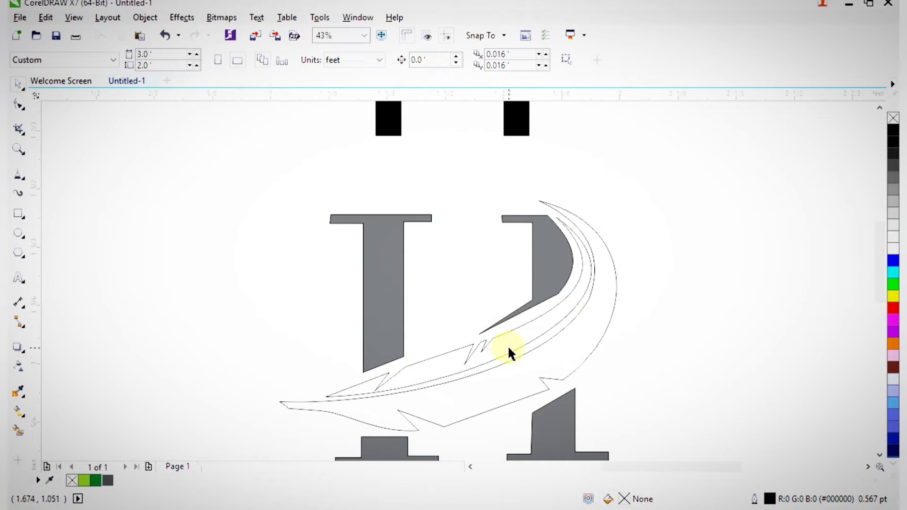
Step: Fill the narrow inner feather part with light green and the large outer part with dark green (R27 G133 B66)
{"action": "left_click", "coordinate": [398, 397]}
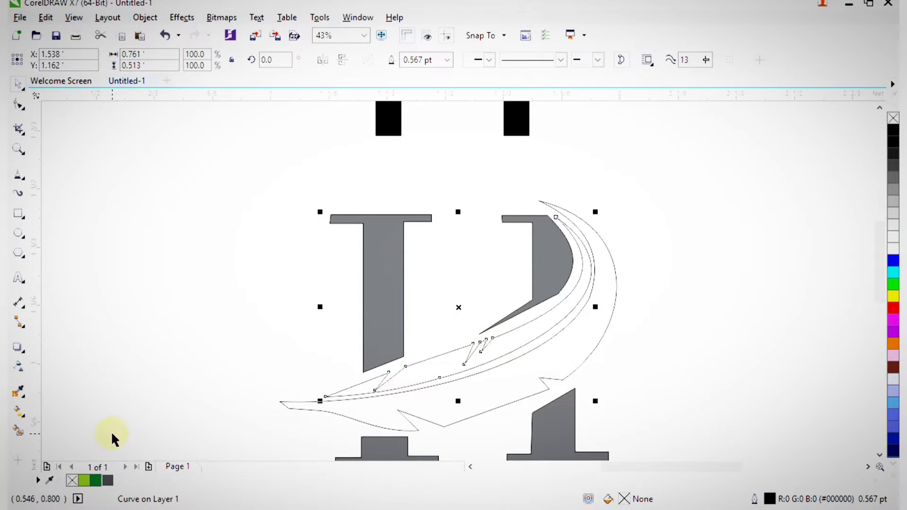
{"action": "left_click", "coordinate": [83, 480]}
{"action": "left_click", "coordinate": [289, 412]}
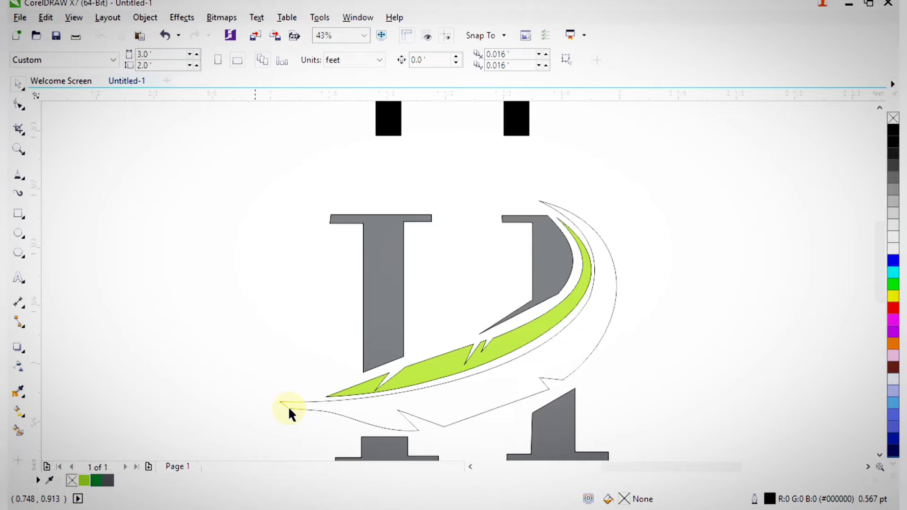
{"action": "left_click", "coordinate": [345, 415]}
{"action": "left_click", "coordinate": [96, 481]}
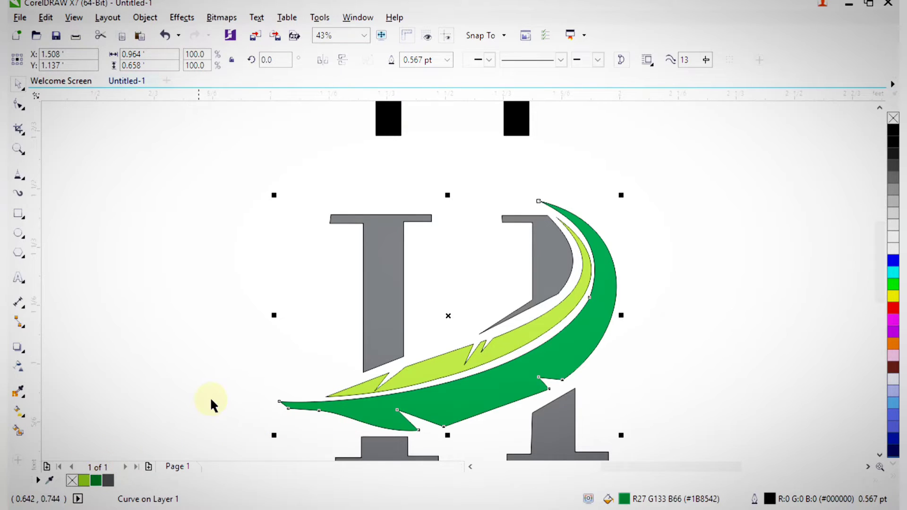
Step: Remove the outlines from all six logo pieces together and deselect them
{"action": "left_click", "coordinate": [210, 405]}
{"action": "scroll", "coordinate": [405, 338], "scroll_direction": "down", "scroll_amount": 2}
{"action": "left_click_drag", "start_coordinate": [350, 254], "coordinate": [518, 410]}
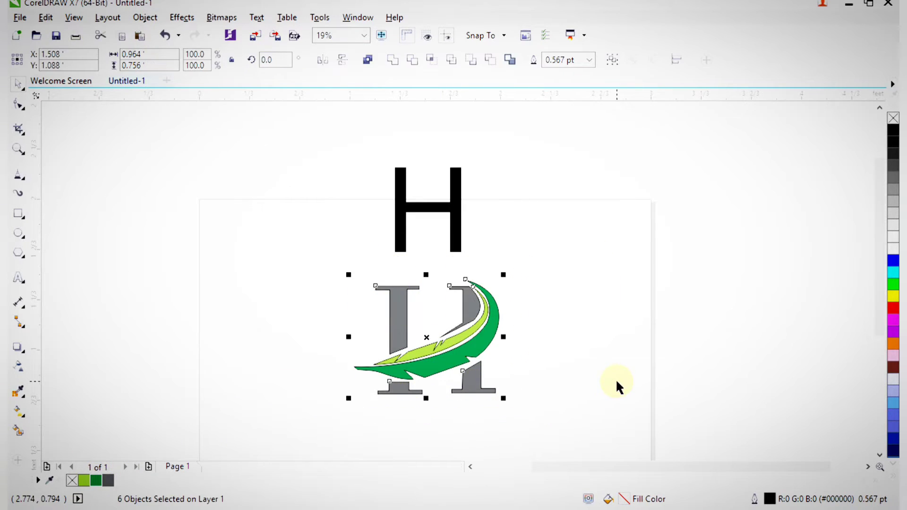
{"action": "right_click", "coordinate": [893, 119]}
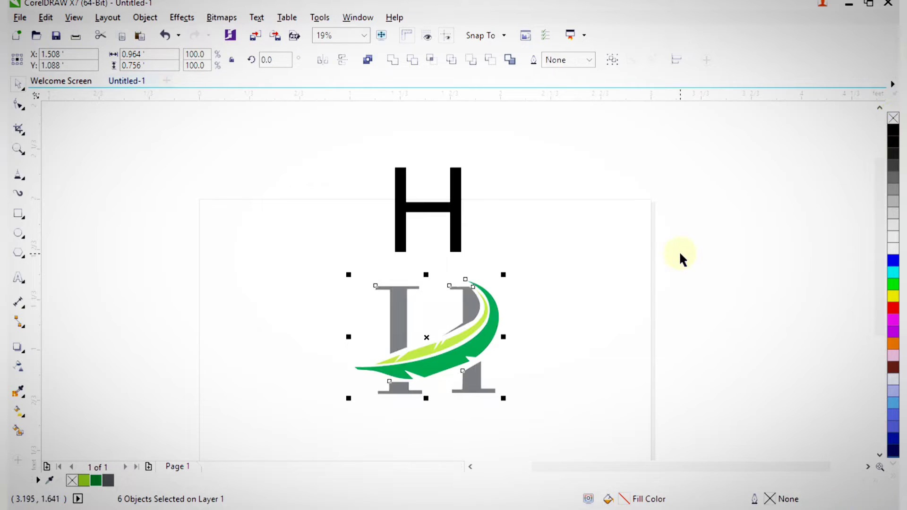
{"action": "left_click", "coordinate": [517, 338]}
Step: Add the artistic text "COMPANY NAME" in Arial below the logo
{"action": "key", "text": "z"}
{"action": "left_click_drag", "start_coordinate": [321, 159], "coordinate": [538, 503]}
{"action": "key", "text": "F2"}
{"action": "left_click_drag", "start_coordinate": [328, 182], "coordinate": [555, 384]}
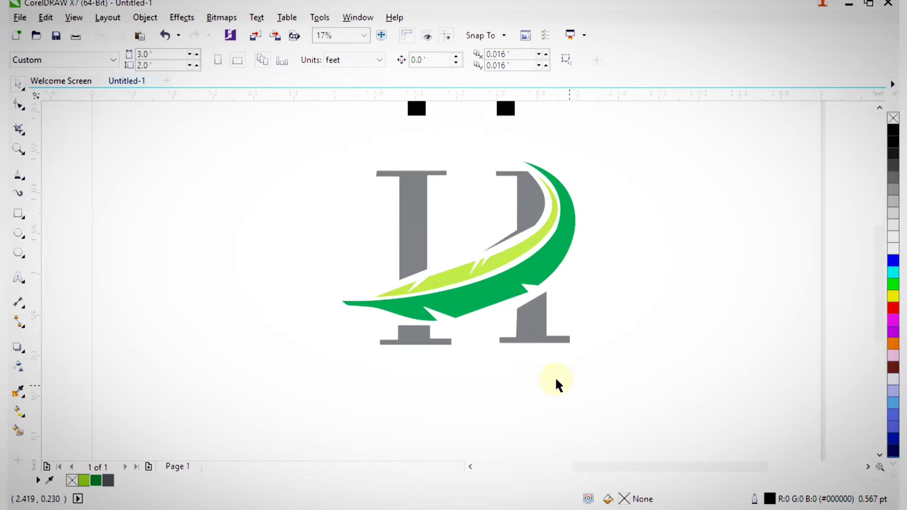
{"action": "left_click", "coordinate": [19, 278]}
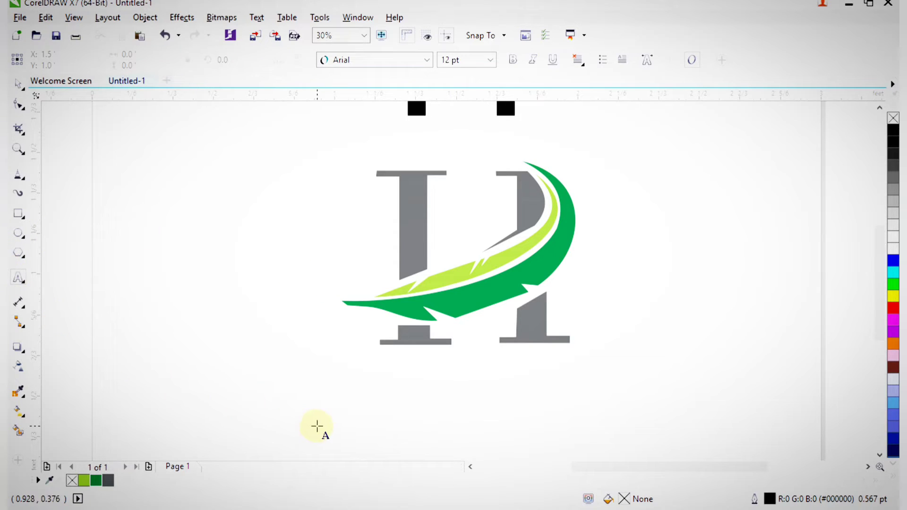
{"action": "left_click", "coordinate": [317, 424]}
{"action": "type", "text": "COMPANY NAME"}
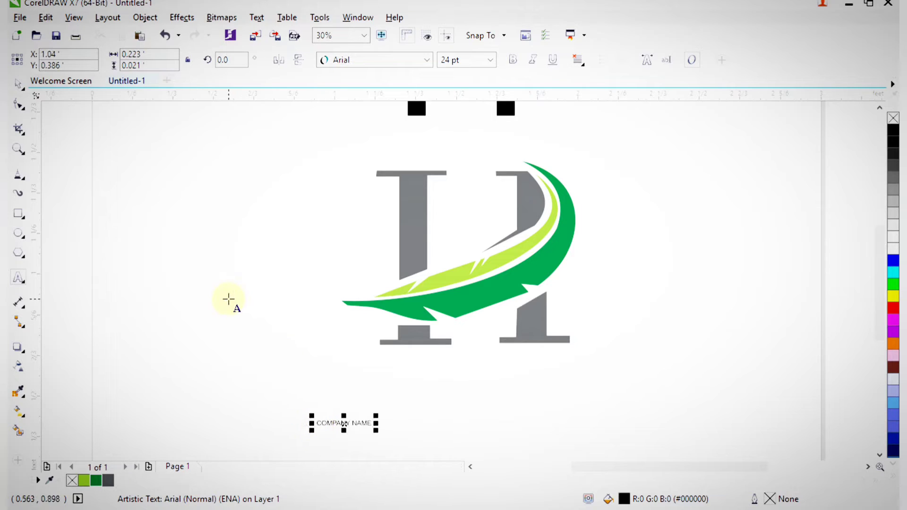
Step: Enlarge the company name text to about 1.28 ft wide (137.82 pt) and place it just beneath the logo
{"action": "left_click", "coordinate": [19, 85]}
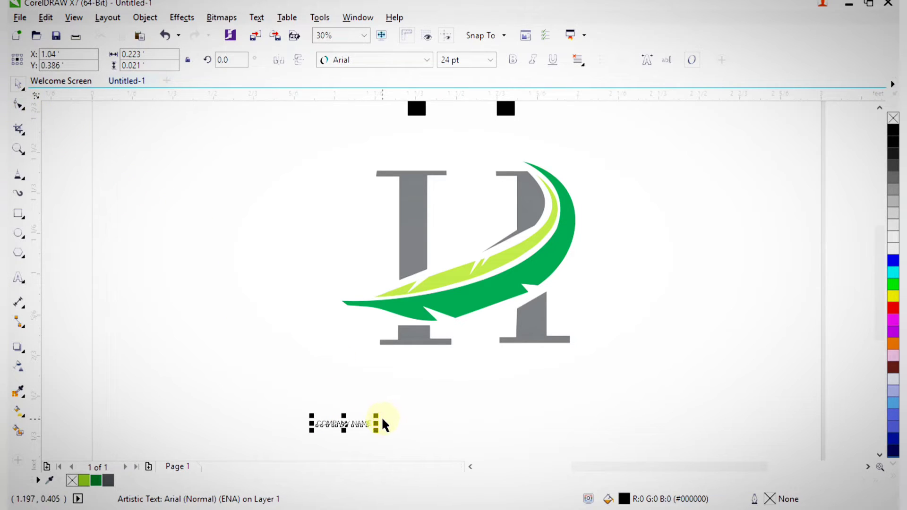
{"action": "left_click_drag", "start_coordinate": [378, 417], "coordinate": [633, 266]}
{"action": "left_click_drag", "start_coordinate": [478, 415], "coordinate": [477, 401]}
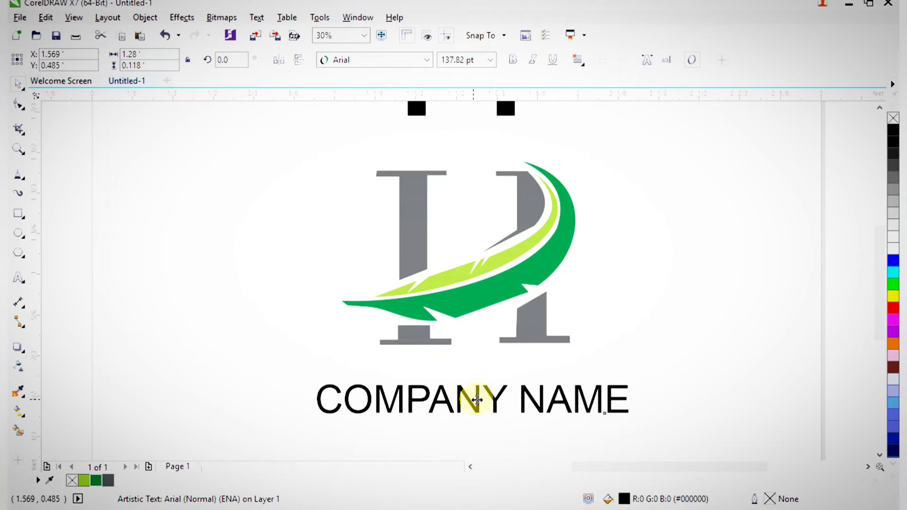
Step: Group the six logo pieces and centre the group horizontally over the company name text
{"action": "left_click", "coordinate": [337, 249]}
{"action": "scroll", "coordinate": [337, 249], "scroll_direction": "down", "scroll_amount": 2}
{"action": "left_click_drag", "start_coordinate": [294, 177], "coordinate": [523, 300]}
{"action": "key", "text": "ctrl+g"}
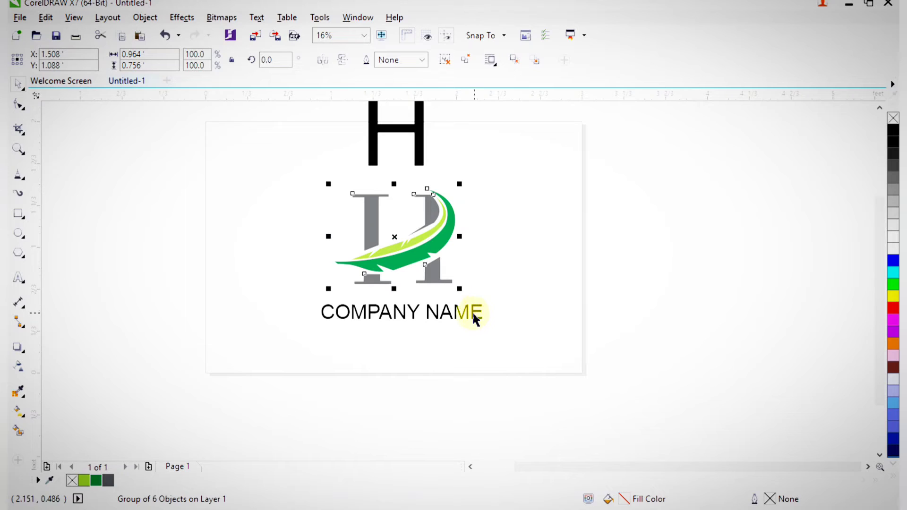
{"action": "left_click", "coordinate": [472, 315], "text": "shift"}
{"action": "key", "text": "c"}
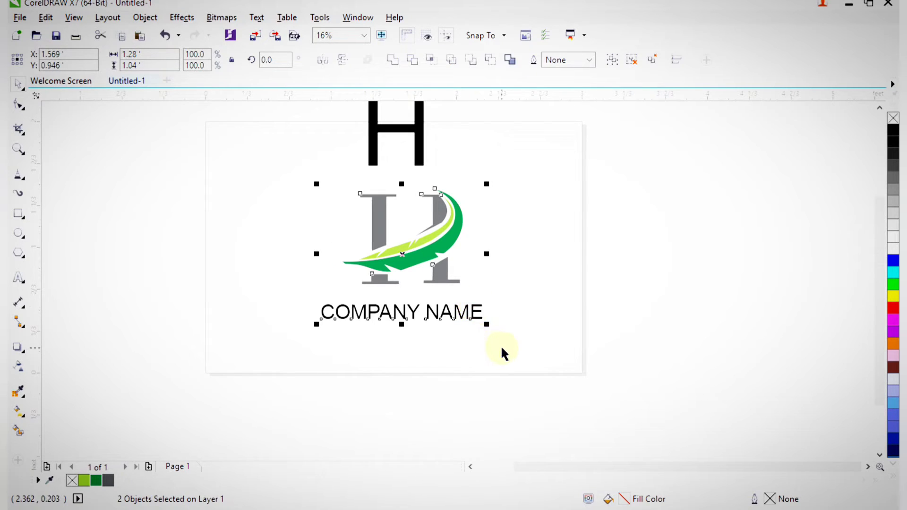
{"action": "left_click", "coordinate": [501, 345]}
Step: Draw a rectangle about 2.606 by 1.522 ft around the logo and company name
{"action": "scroll", "coordinate": [348, 172], "scroll_direction": "down", "scroll_amount": 2}
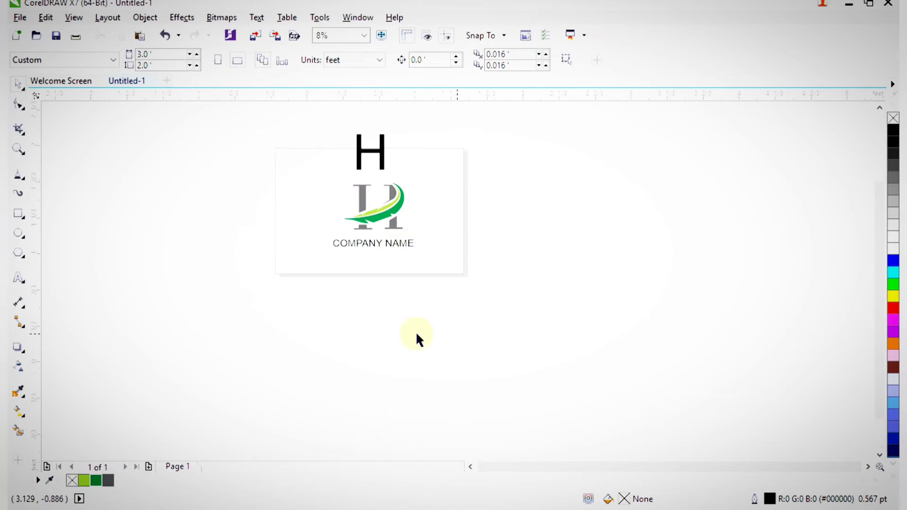
{"action": "scroll", "coordinate": [232, 161], "scroll_direction": "up", "scroll_amount": 1}
{"action": "left_click", "coordinate": [19, 213]}
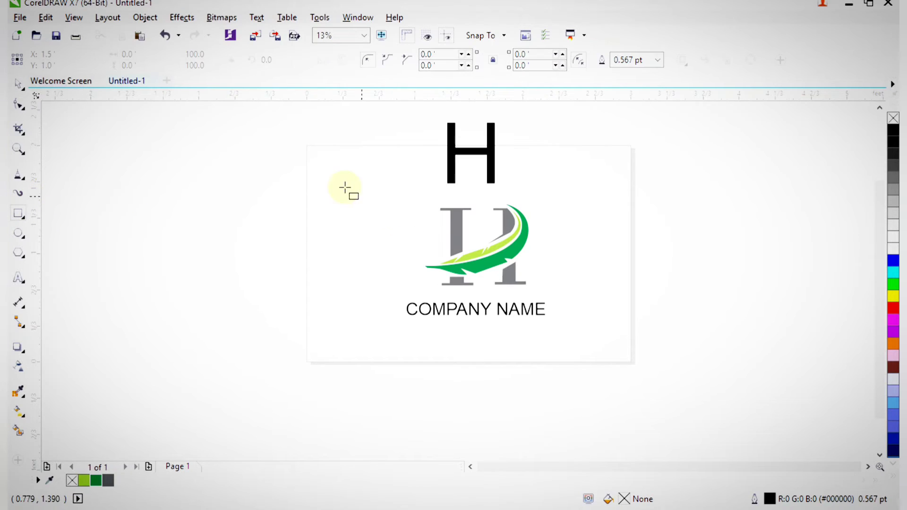
{"action": "left_click_drag", "start_coordinate": [338, 183], "coordinate": [620, 347]}
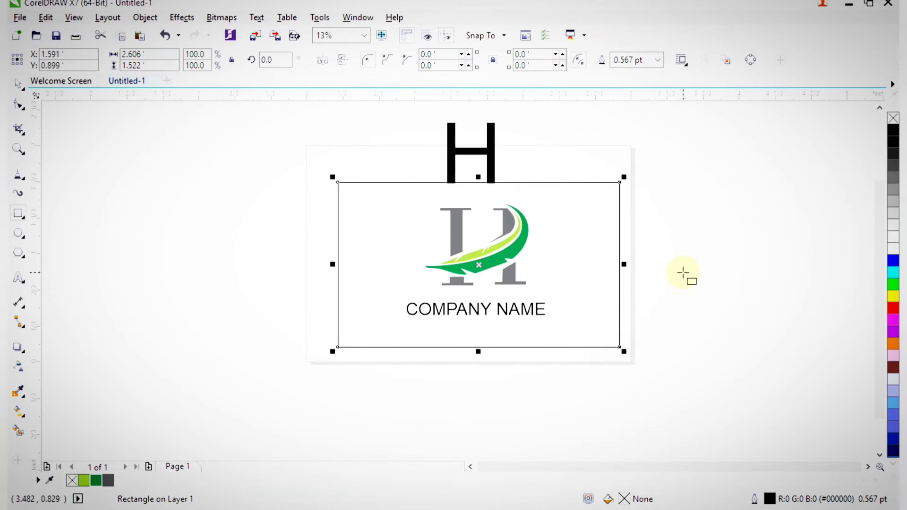
Step: Fill the rectangle with black and send it behind the logo and text
{"action": "left_click", "coordinate": [893, 132]}
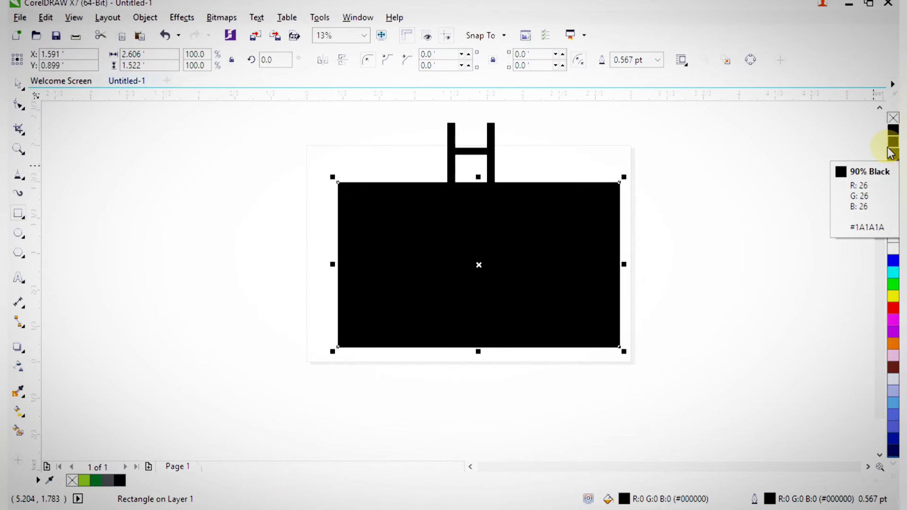
{"action": "key", "text": "shift+Page_Down"}
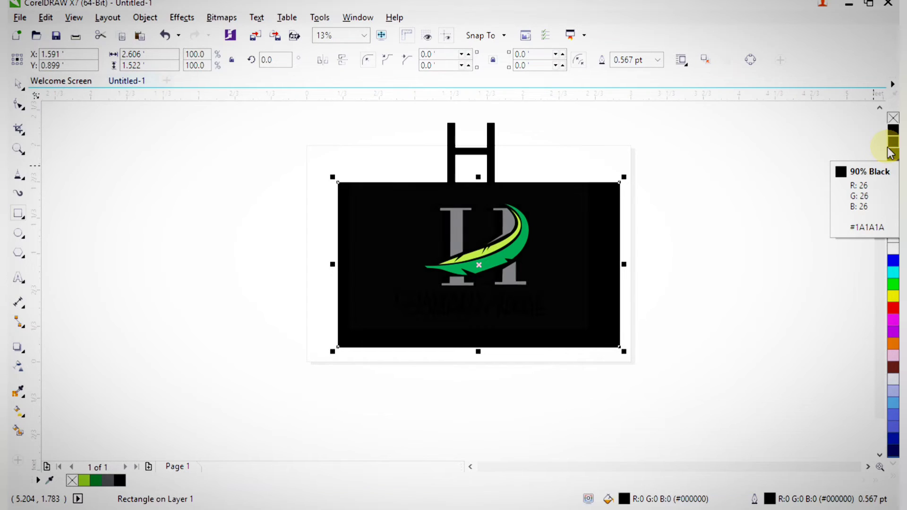
{"action": "left_click", "coordinate": [716, 333]}
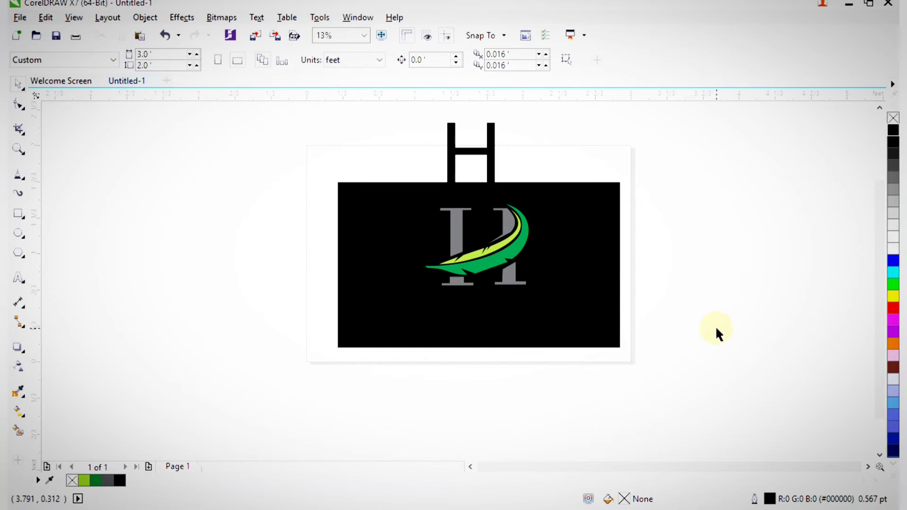
Step: Fill the company name text with white and deselect it
{"action": "left_click_drag", "start_coordinate": [715, 325], "coordinate": [388, 285]}
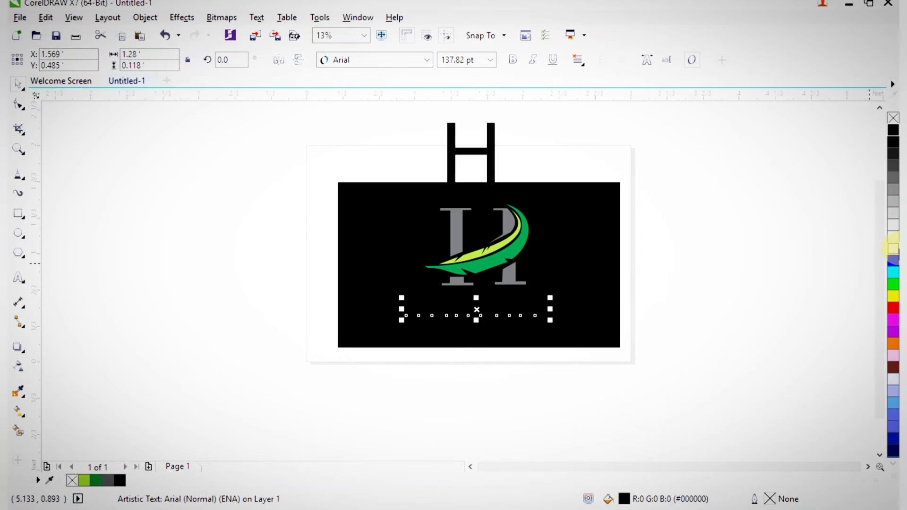
{"action": "left_click", "coordinate": [893, 248]}
{"action": "left_click", "coordinate": [740, 226]}
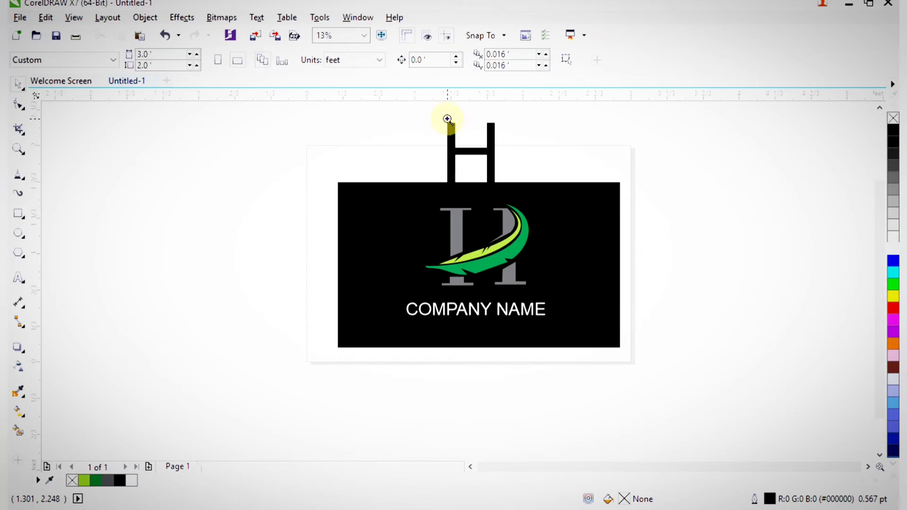
Step: Centre the company name text horizontally on the black background rectangle
{"action": "left_click_drag", "start_coordinate": [364, 122], "coordinate": [627, 366]}
{"action": "left_click", "coordinate": [525, 378]}
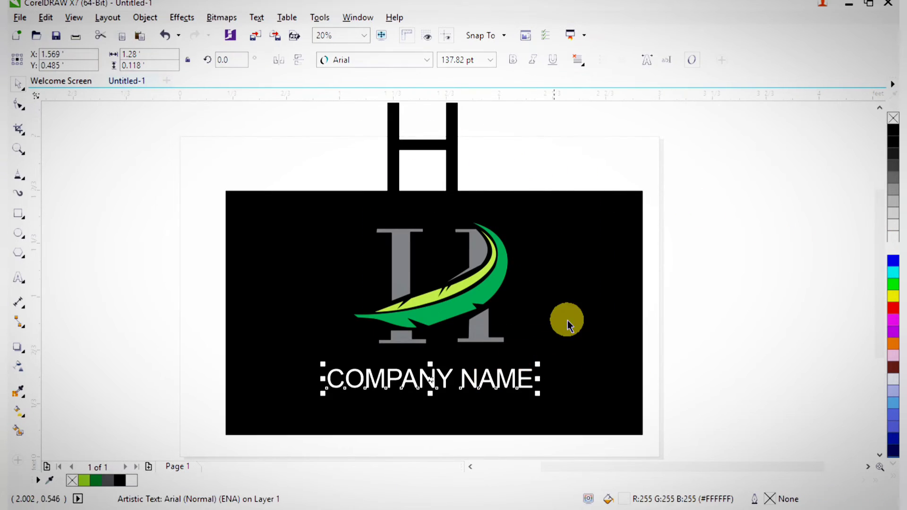
{"action": "left_click", "coordinate": [567, 320], "text": "shift"}
Step: Apply an elliptical white-to-black fountain fill to the background rectangle and shrink its ellipse to a small glow behind the logo
{"action": "left_click", "coordinate": [453, 282]}
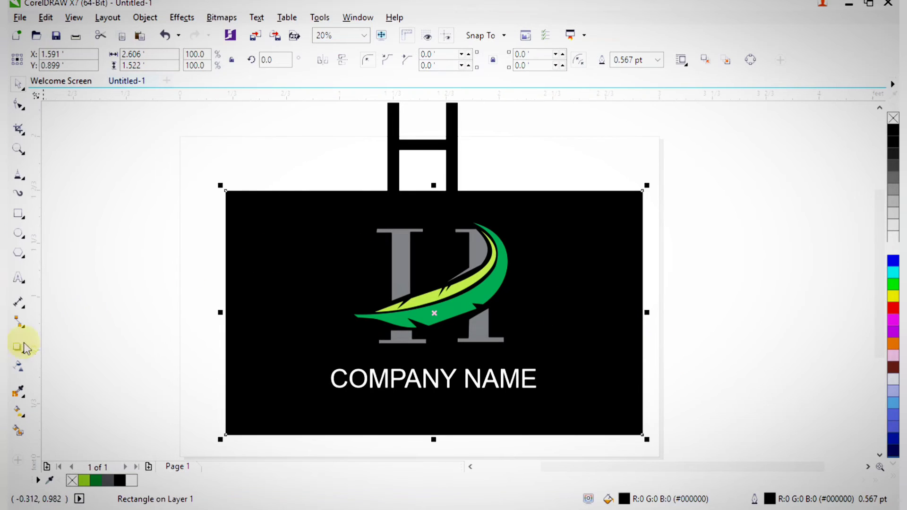
{"action": "left_click", "coordinate": [19, 430]}
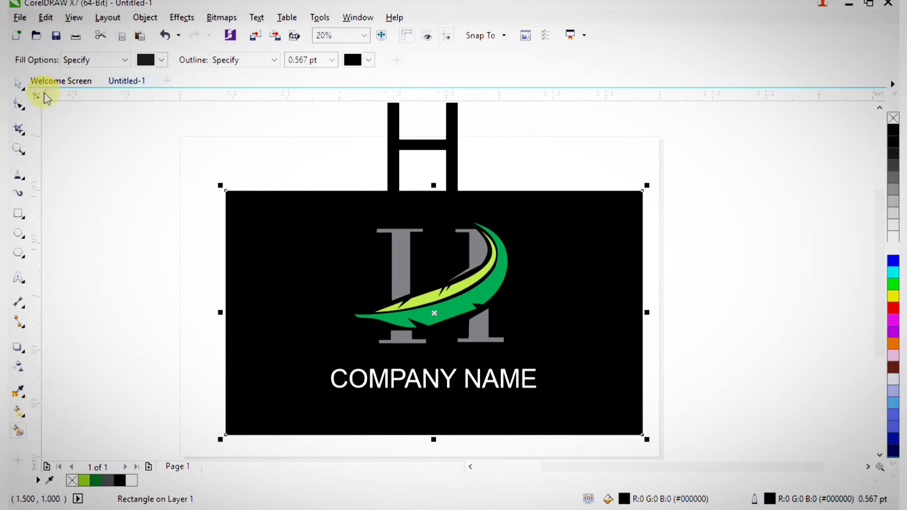
{"action": "left_click", "coordinate": [12, 407]}
{"action": "left_click", "coordinate": [56, 60]}
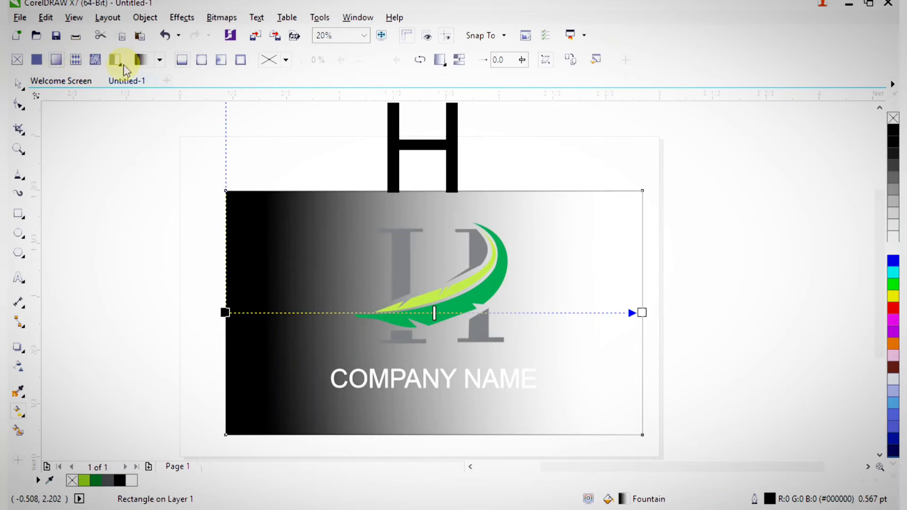
{"action": "left_click", "coordinate": [201, 62]}
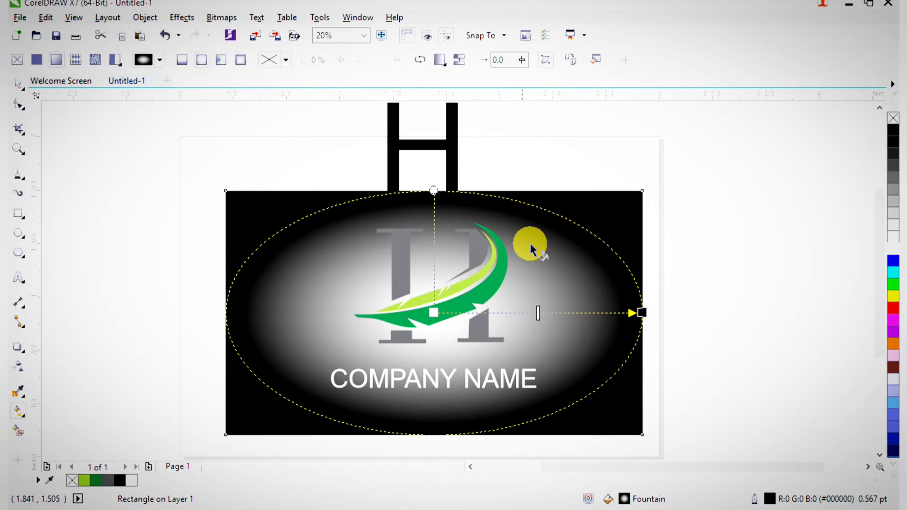
{"action": "left_click_drag", "start_coordinate": [644, 310], "coordinate": [506, 310]}
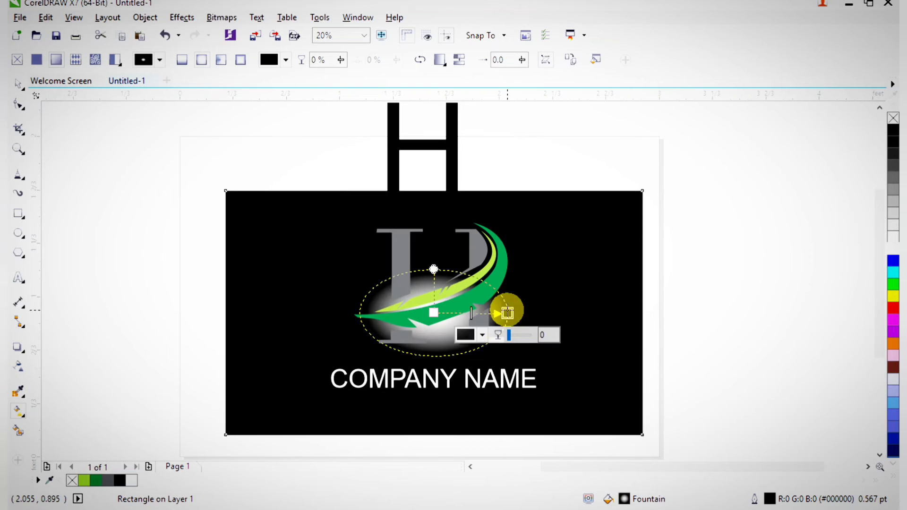
Step: Move the background rectangle's elliptical glow down between the feather and the company name, and level its axis
{"action": "left_click_drag", "start_coordinate": [433, 312], "coordinate": [434, 345]}
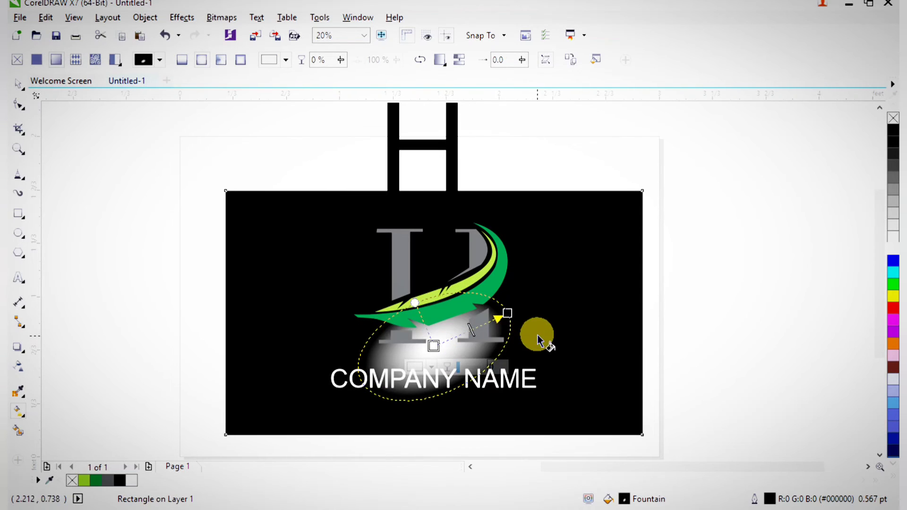
{"action": "left_click_drag", "start_coordinate": [507, 312], "coordinate": [511, 345]}
{"action": "key", "text": "space"}
{"action": "key", "text": "space"}
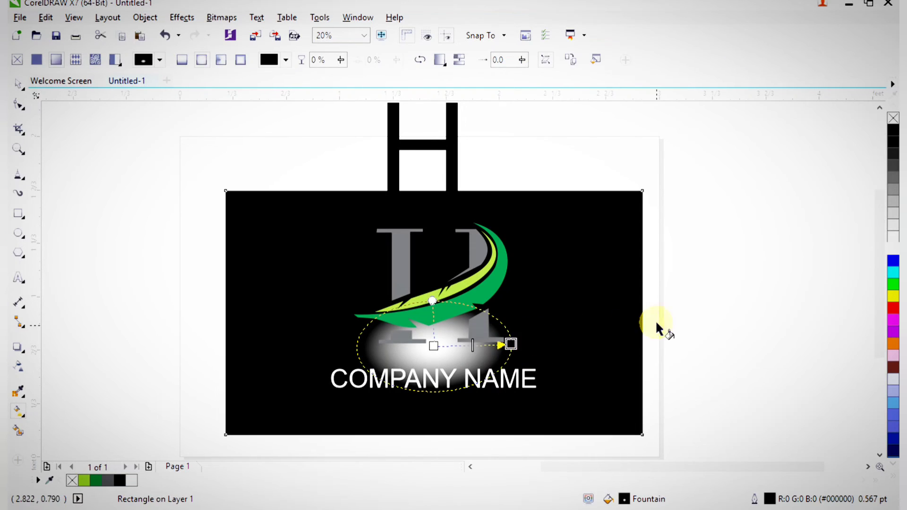
Step: Reverse the rectangle's elliptical fountain fill to a black centre with a white outer colour, and enlarge the ellipse around the logo
{"action": "left_click_drag", "start_coordinate": [893, 248], "coordinate": [512, 345]}
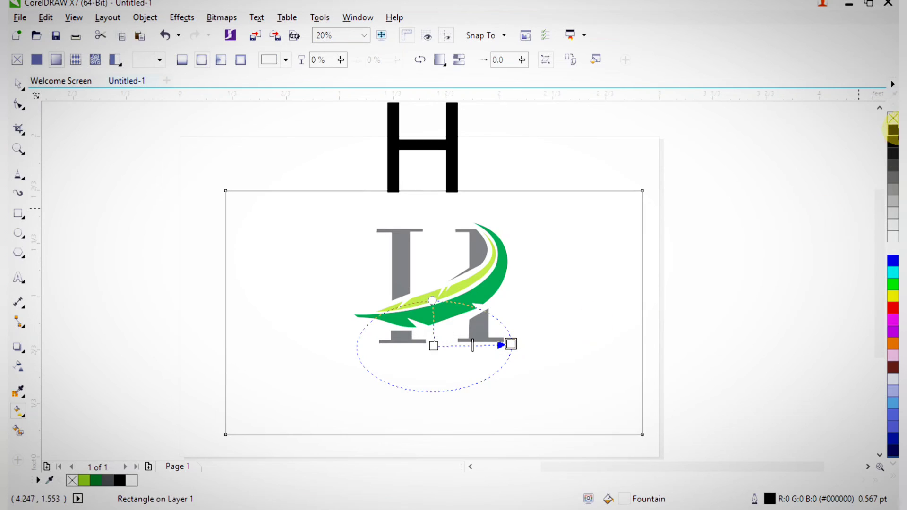
{"action": "left_click_drag", "start_coordinate": [893, 130], "coordinate": [434, 346]}
{"action": "left_click", "coordinate": [511, 345]}
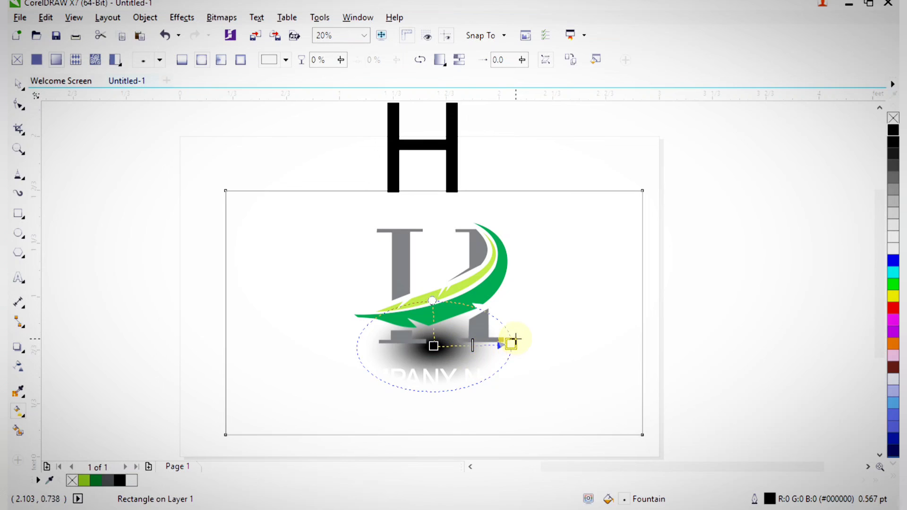
{"action": "left_click_drag", "start_coordinate": [515, 339], "coordinate": [626, 340]}
{"action": "key", "text": "space"}
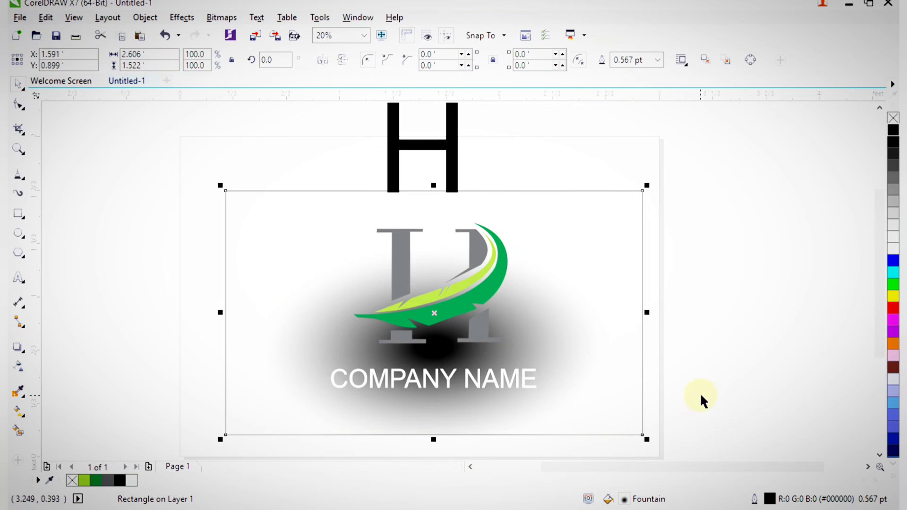
Step: Delete the gradient background rectangle from behind the logo and company name
{"action": "left_click", "coordinate": [700, 392]}
{"action": "left_click", "coordinate": [625, 368]}
{"action": "key", "text": "Delete"}
{"action": "scroll", "coordinate": [516, 316], "scroll_direction": "down", "scroll_amount": 2}
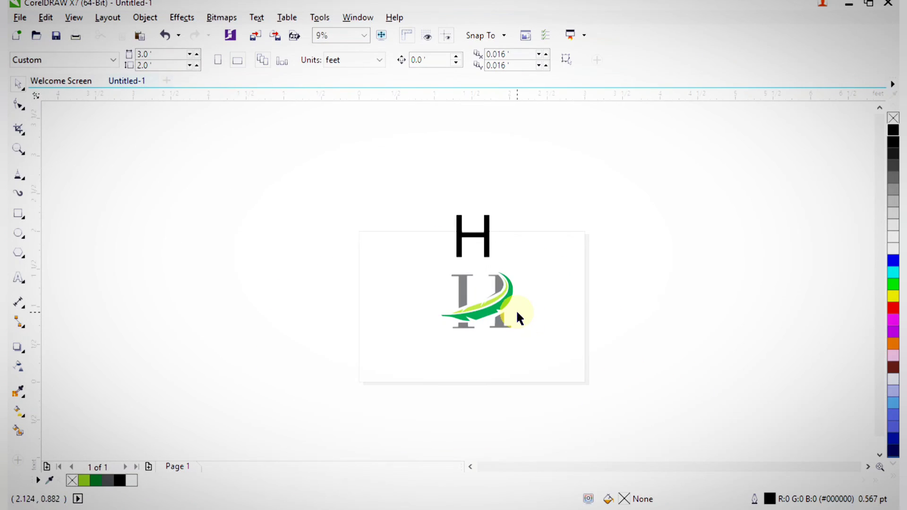
Step: Fill the company name text below the logo with black, deselect it and preview the finished logo
{"action": "left_click", "coordinate": [421, 290]}
{"action": "key", "text": "space"}
{"action": "left_click_drag", "start_coordinate": [603, 431], "coordinate": [354, 314]}
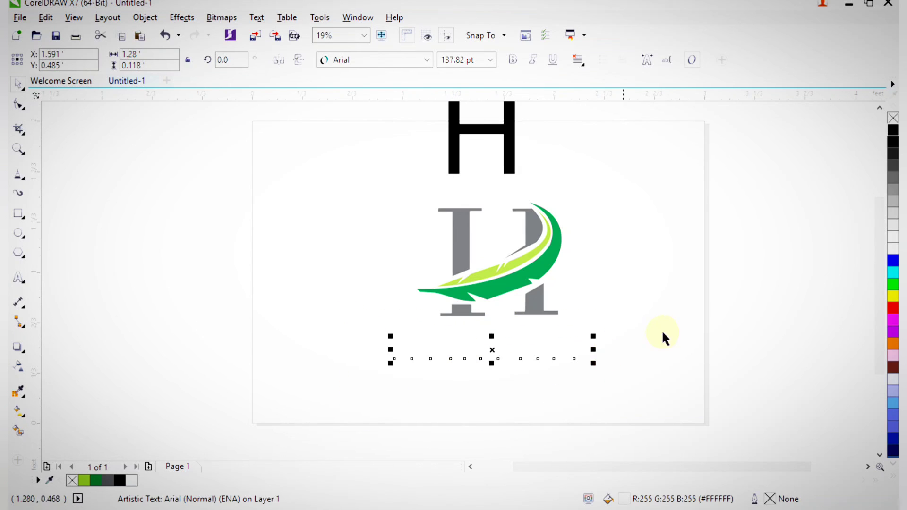
{"action": "left_click", "coordinate": [893, 147]}
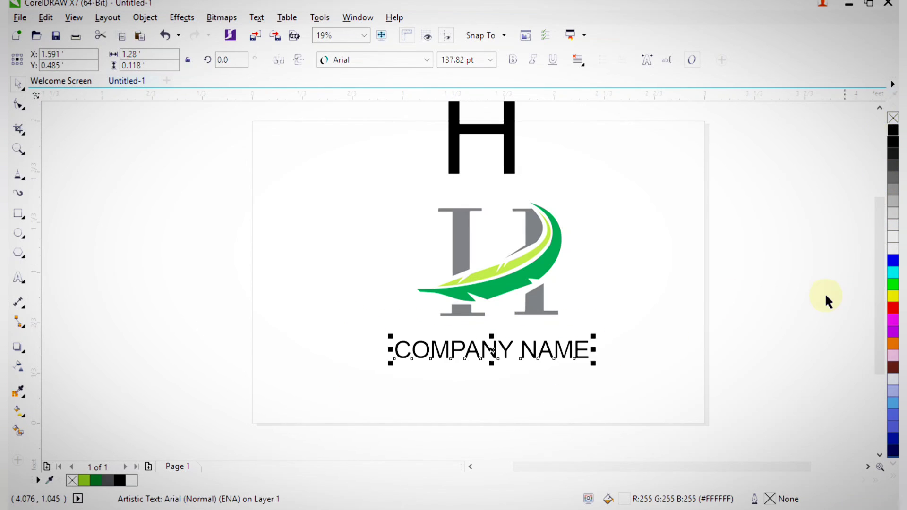
{"action": "left_click", "coordinate": [570, 310]}
{"action": "left_click_drag", "start_coordinate": [334, 185], "coordinate": [604, 370]}
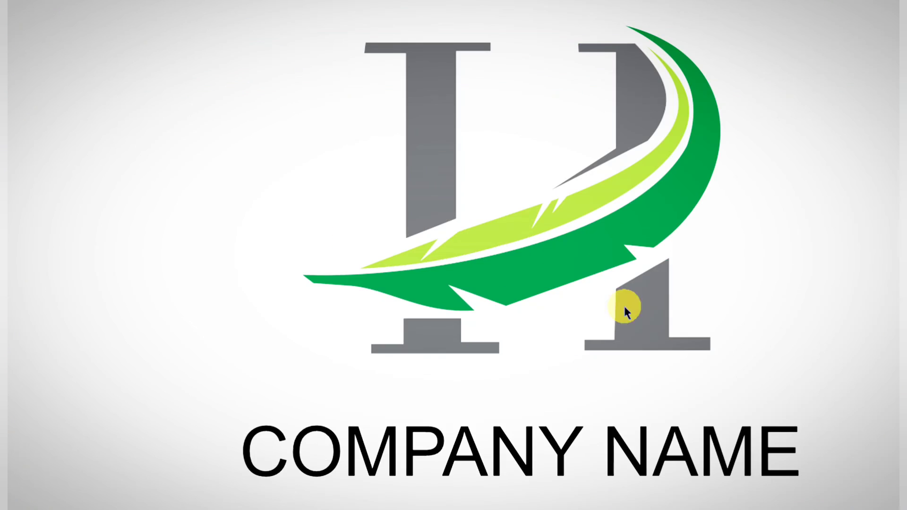